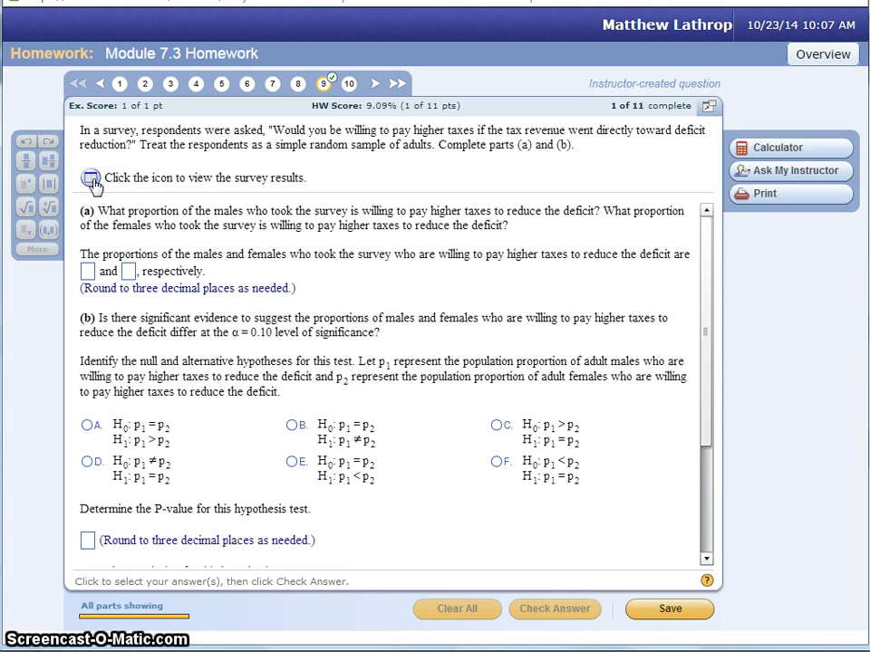
- Open the survey results table of gender and Yes/No responses for the Module 7.3 problem
click(91, 178)
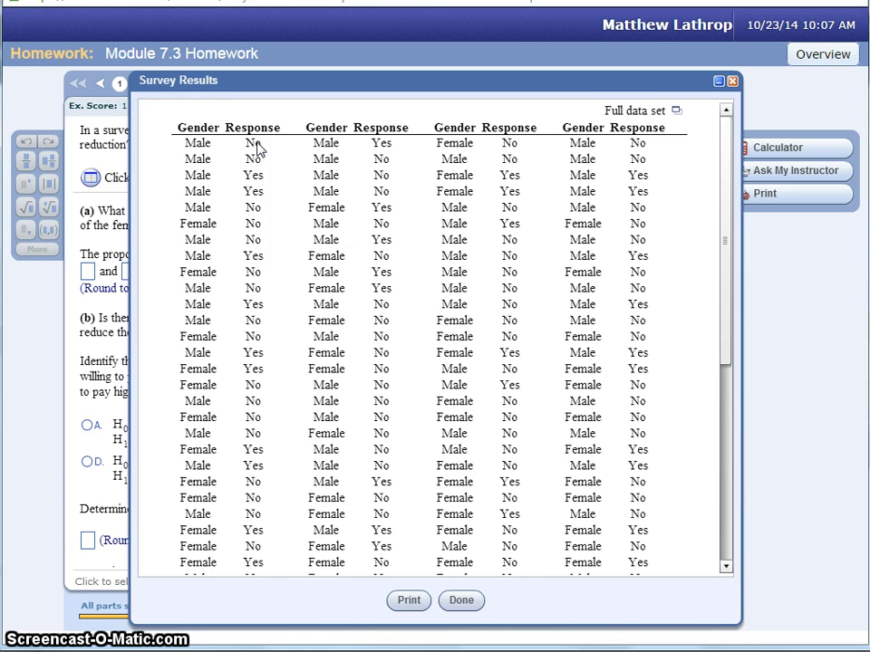
- Open the full survey data set in StatCrunch and close the Survey Results window
click(676, 111)
click(707, 121)
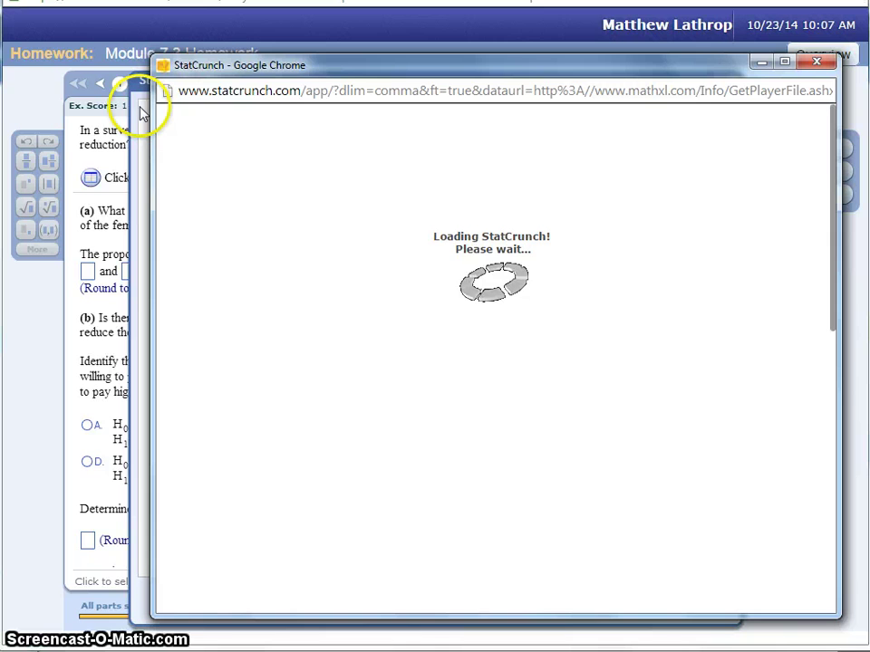
drag(142, 90, 84, 86)
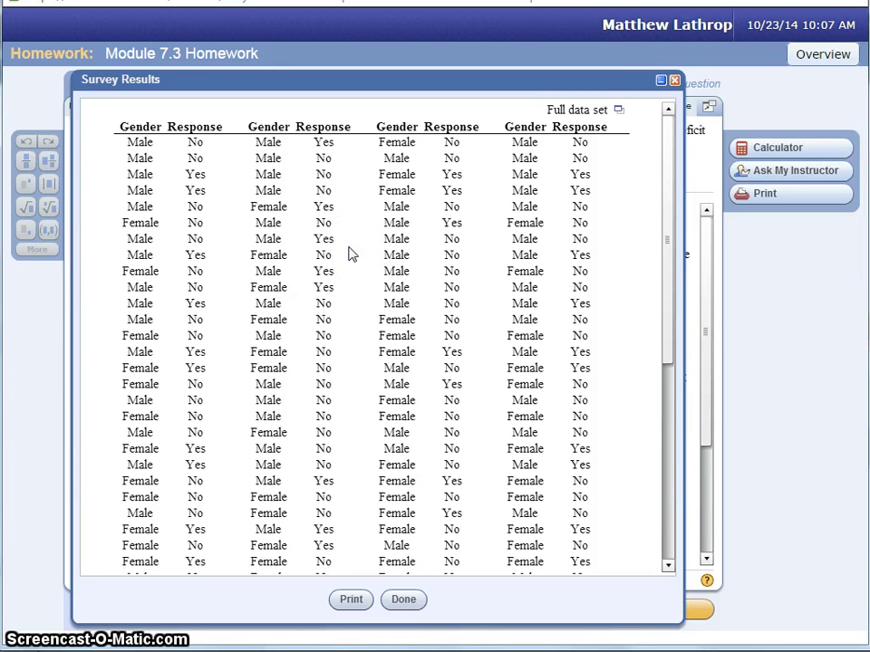
click(675, 80)
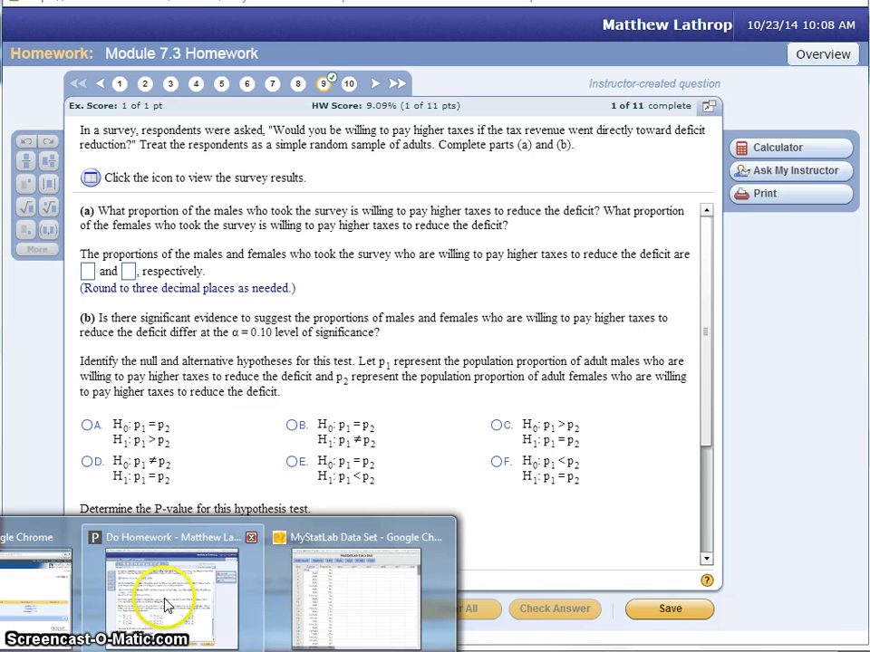
- Split the Response column by Gender into new Female Response and Male Response columns
click(337, 596)
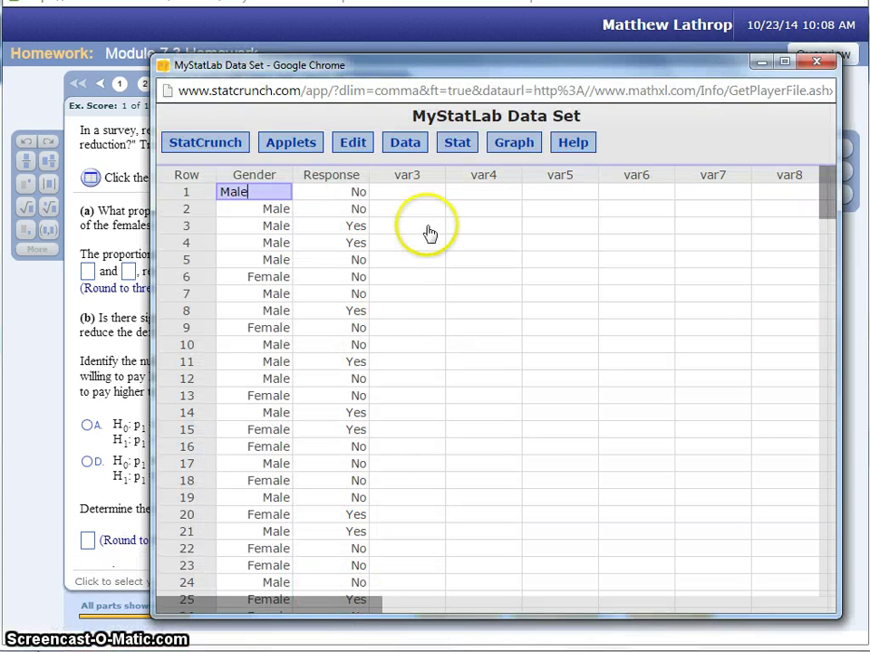
drag(427, 72, 351, 52)
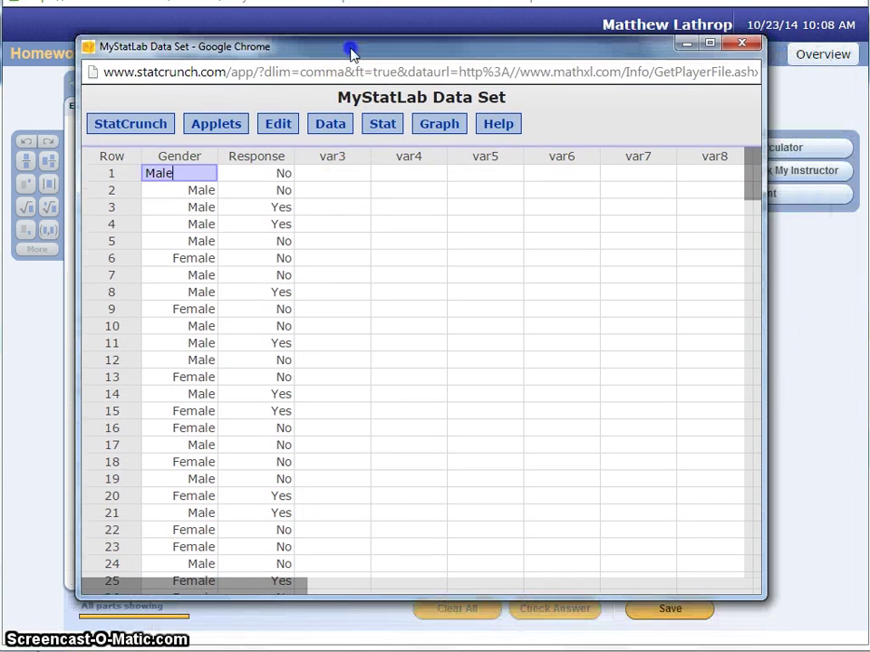
click(391, 130)
click(330, 128)
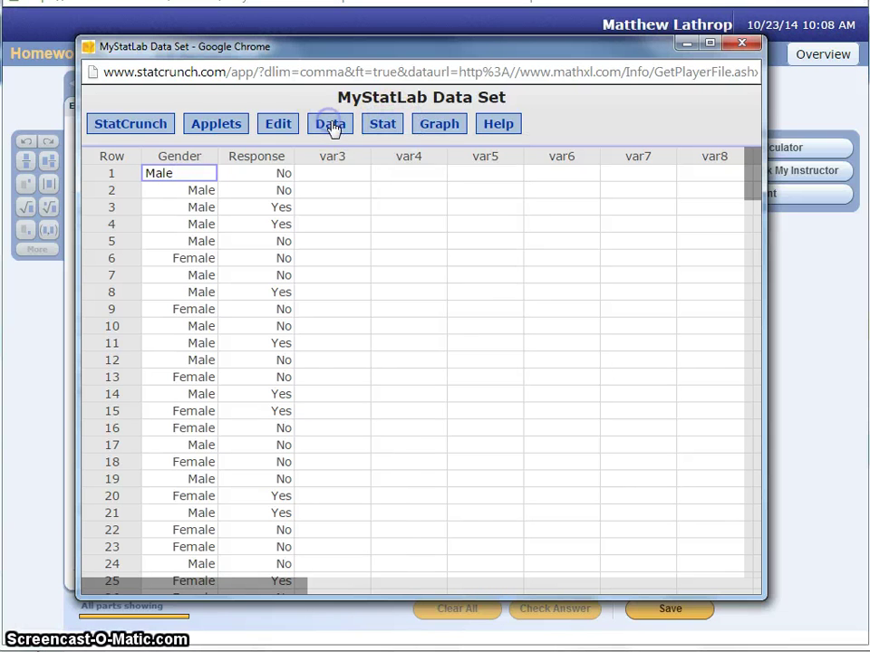
click(332, 128)
mouse_move(443, 307)
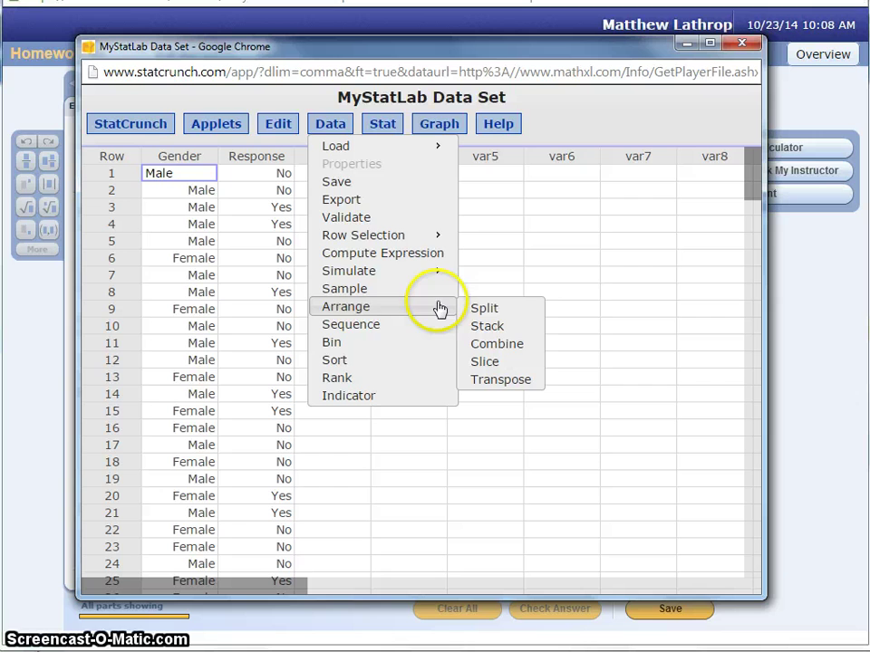
click(506, 310)
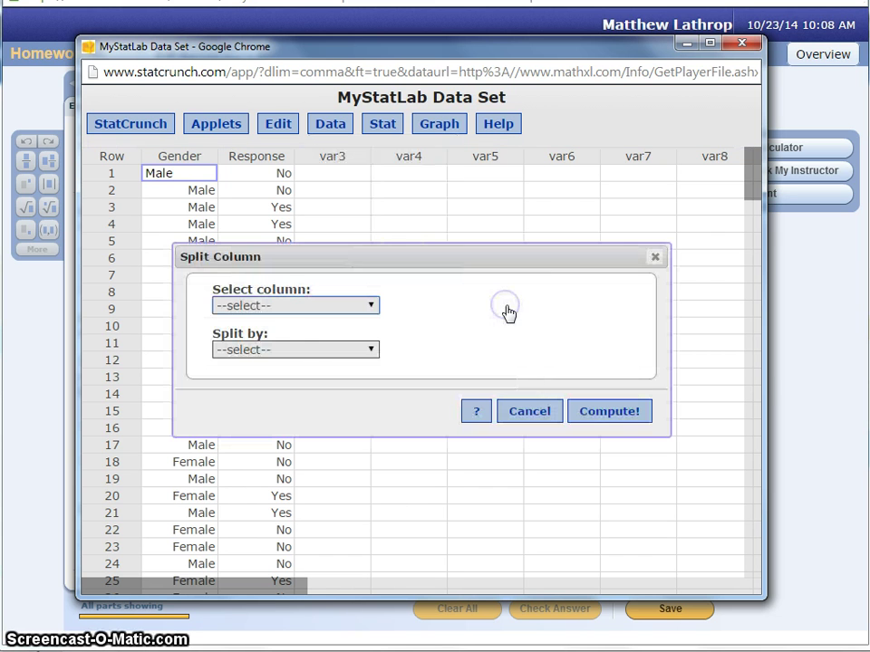
click(304, 305)
click(305, 354)
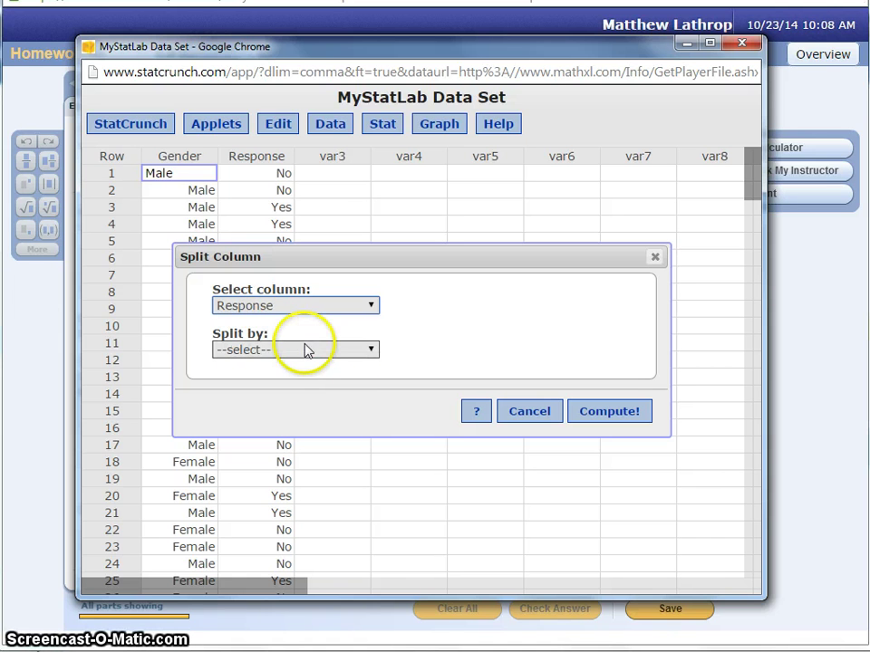
click(305, 351)
click(306, 381)
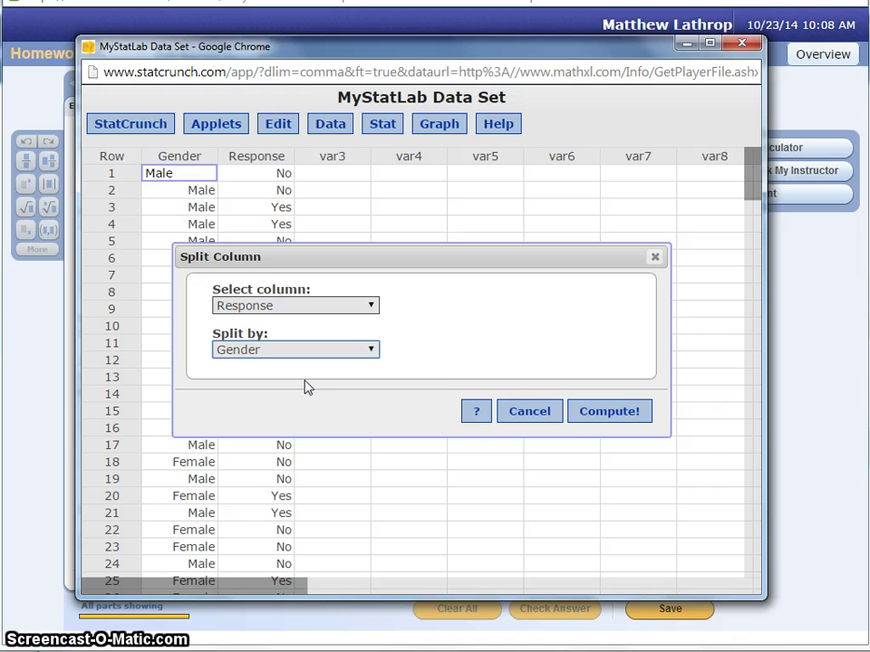
click(612, 414)
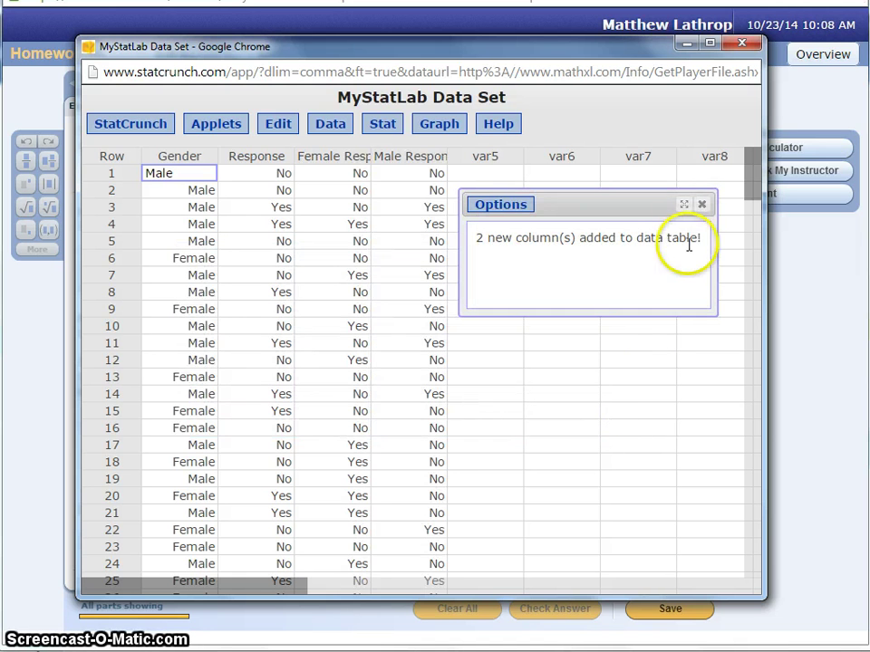
click(702, 205)
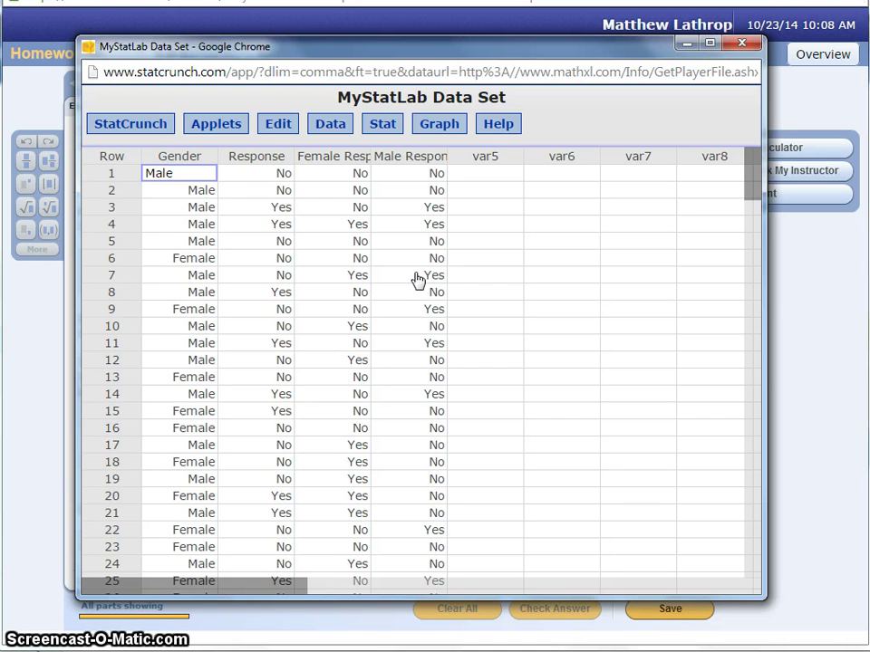
- Open Stat > Proportion Stats > Two Sample > With Data
click(384, 127)
mouse_move(408, 234)
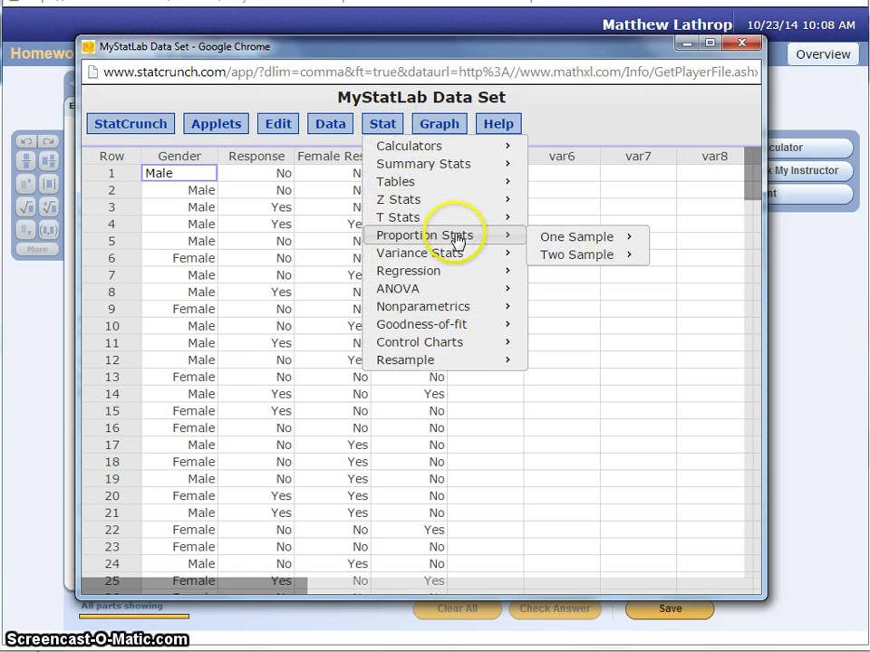
mouse_move(614, 254)
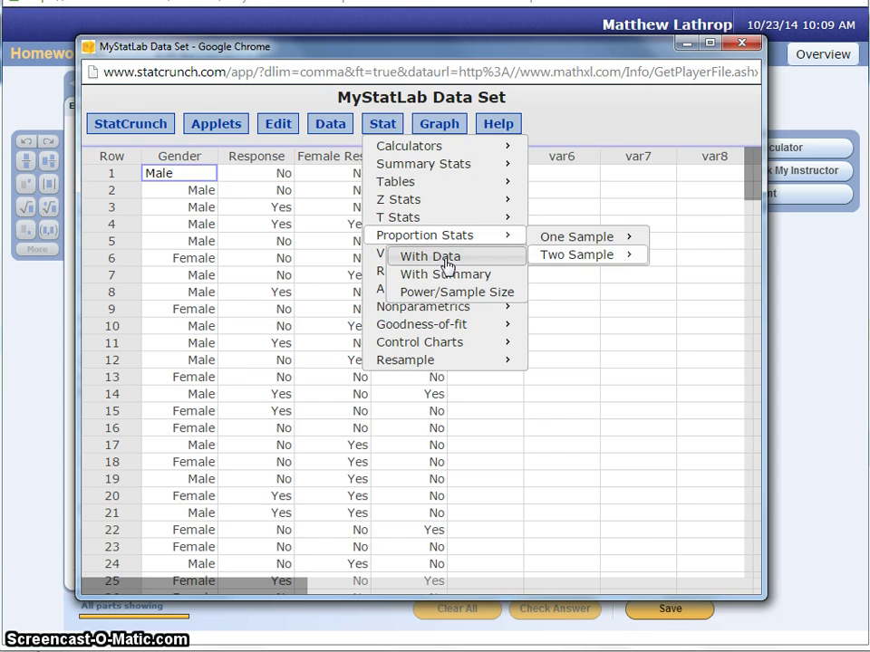
click(446, 263)
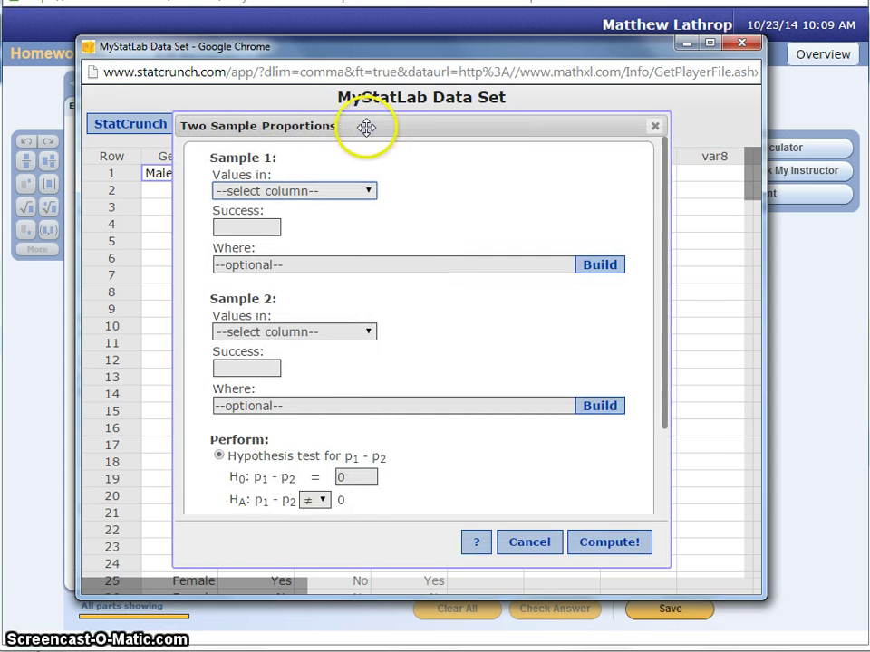
- Use Female Response and Male Response as samples 1 and 2, success Yes, two-sided alternative
mouse_move(366, 126)
mouse_down()
mouse_move(462, 200)
mouse_move(501, 189)
mouse_move(374, 111)
mouse_up()
click(367, 180)
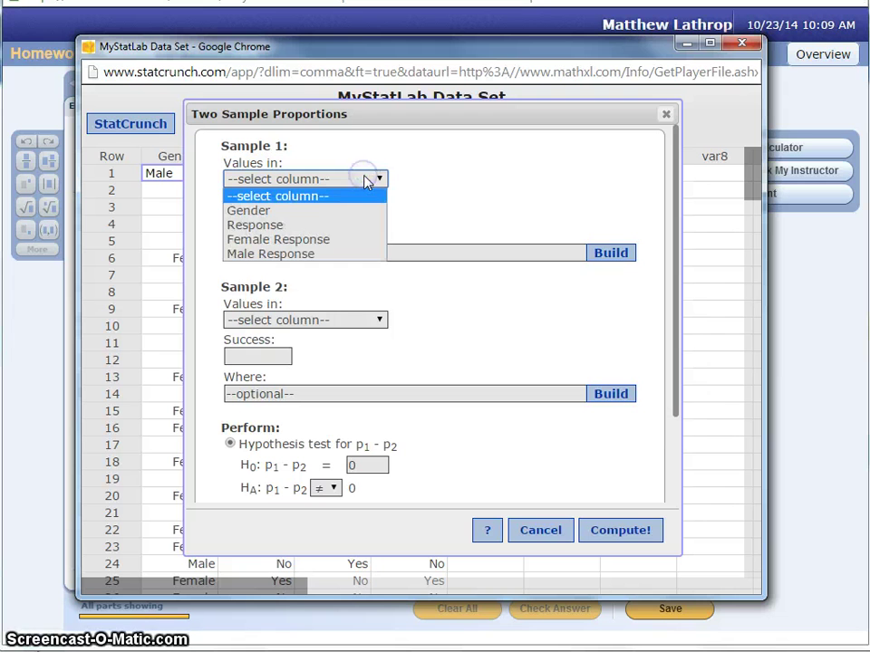
click(343, 241)
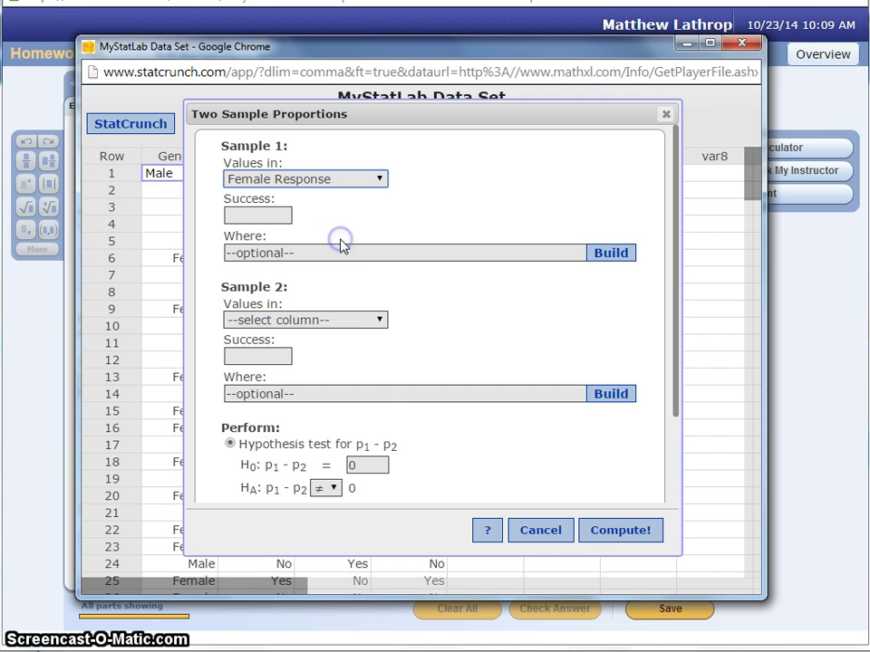
click(334, 322)
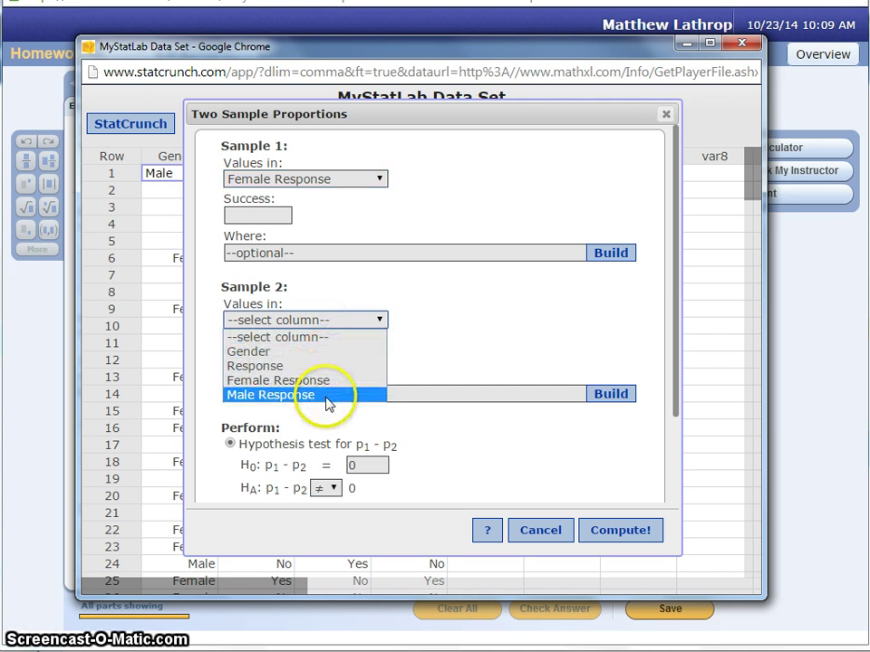
click(327, 402)
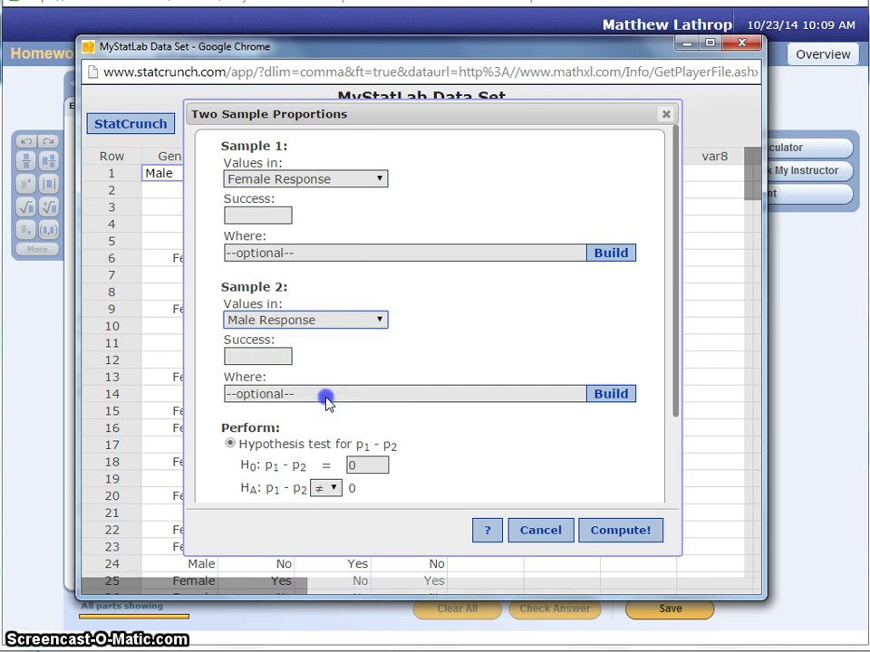
click(283, 215)
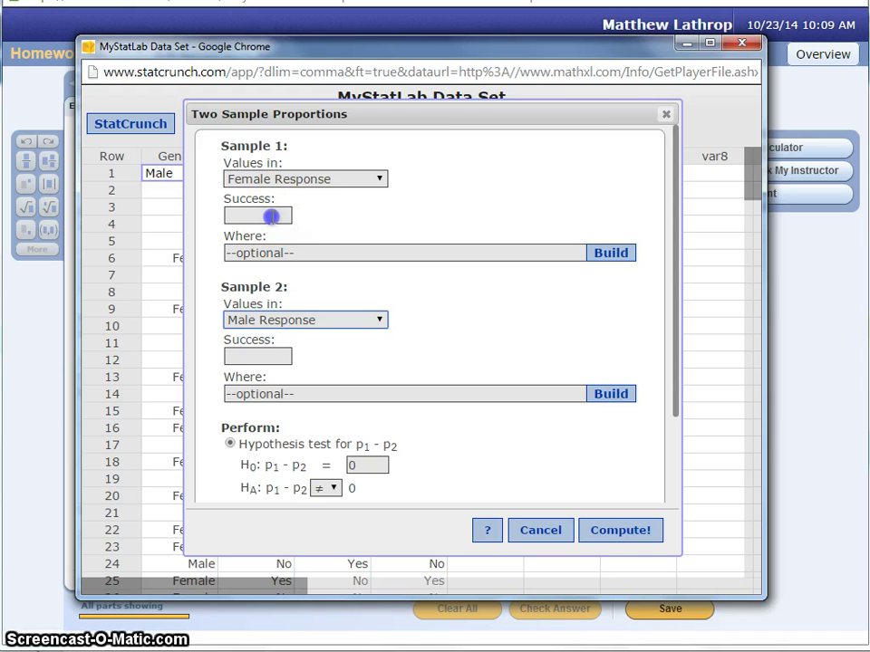
click(270, 216)
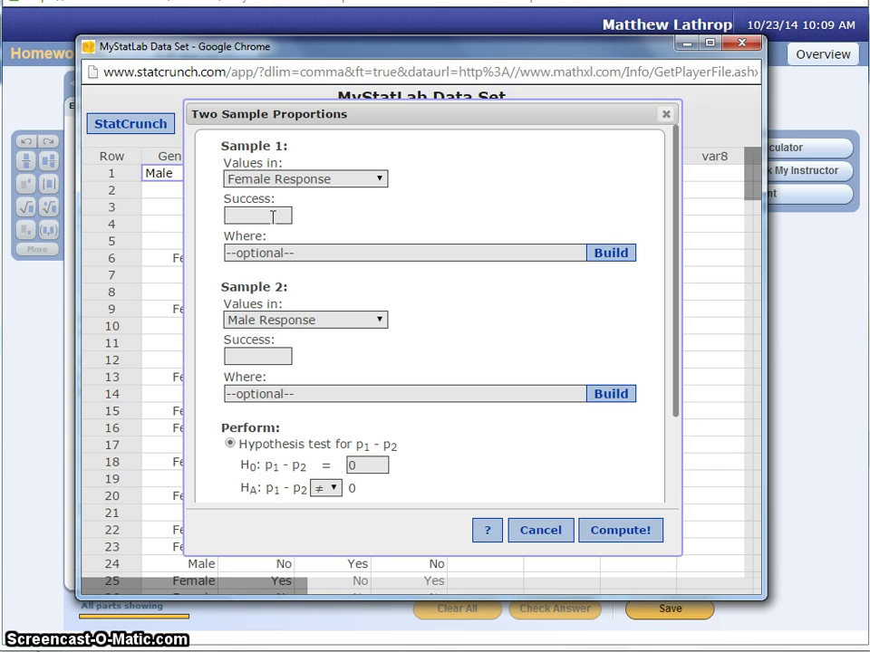
text(Yes)
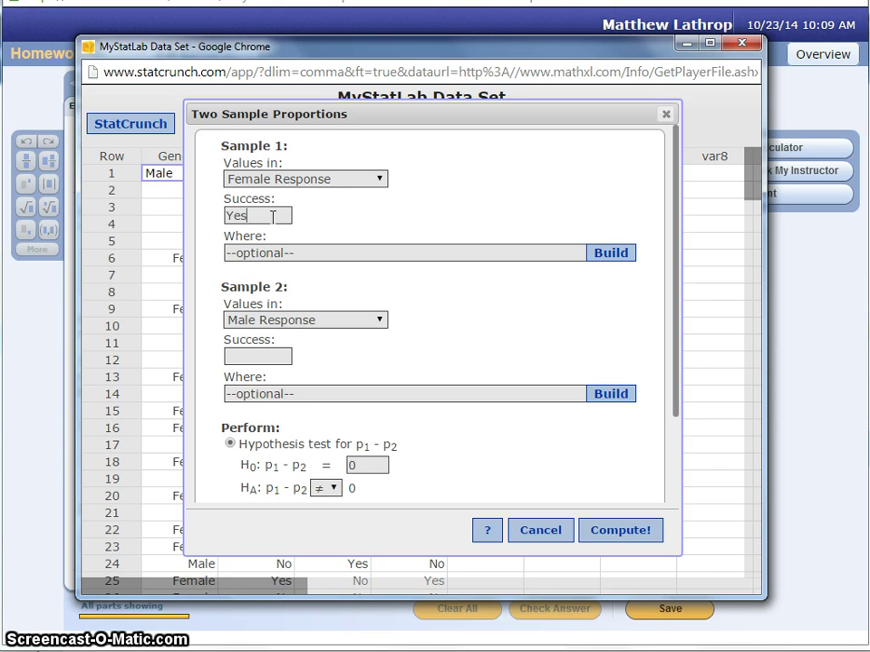
click(273, 355)
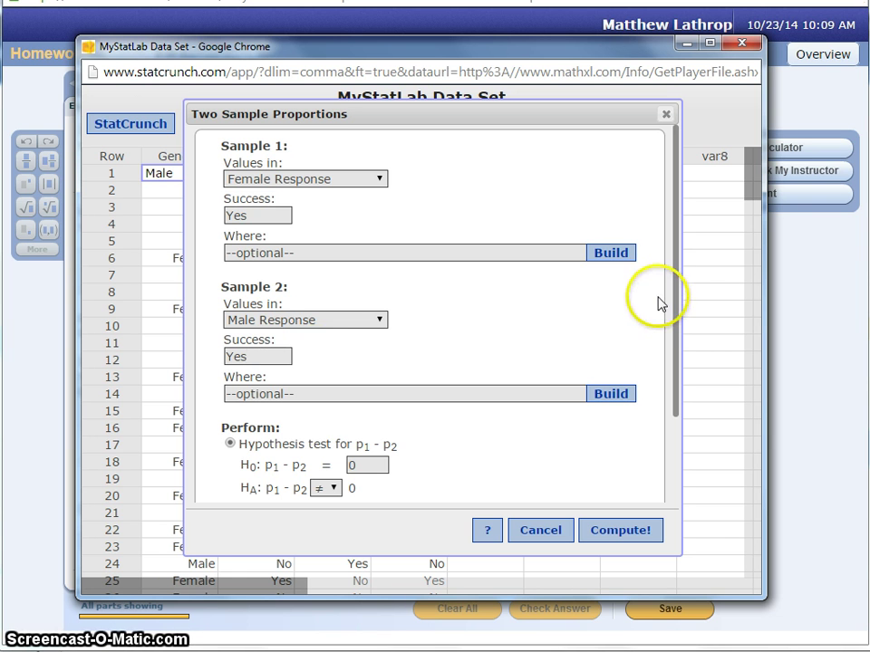
drag(680, 288, 678, 316)
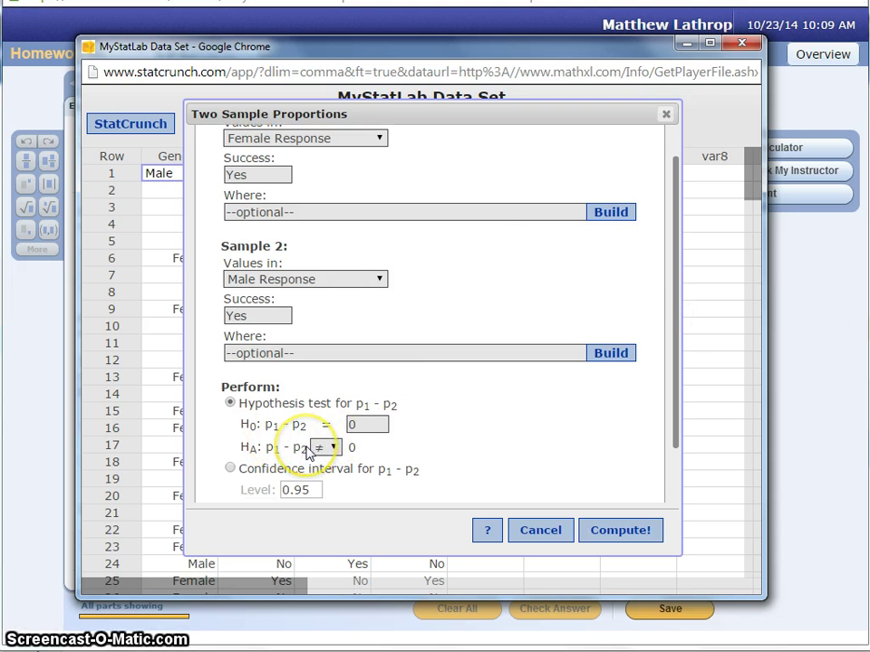
click(53, 435)
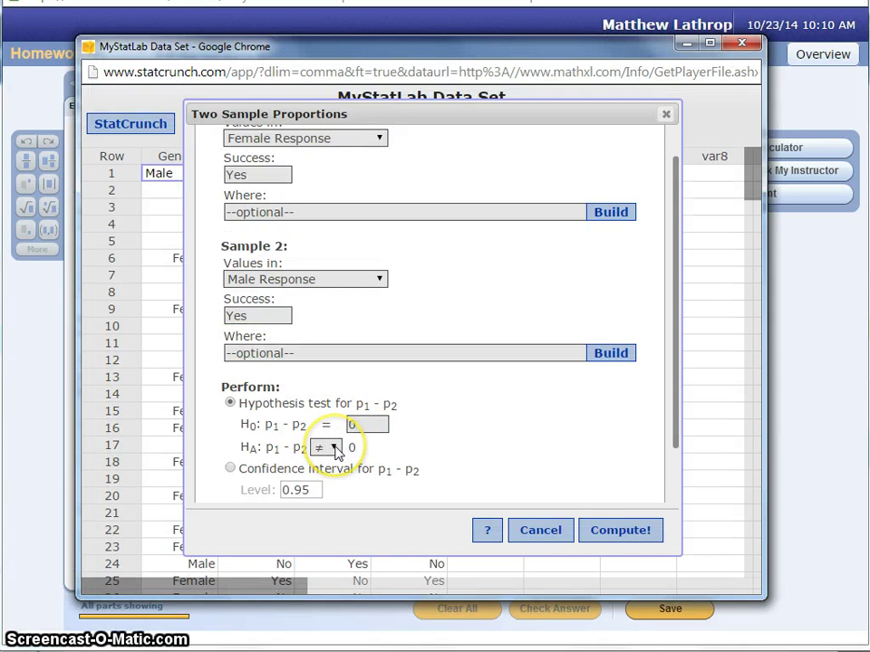
- Run the two-proportion test, getting P-value 0.427, and return to the homework page
click(632, 535)
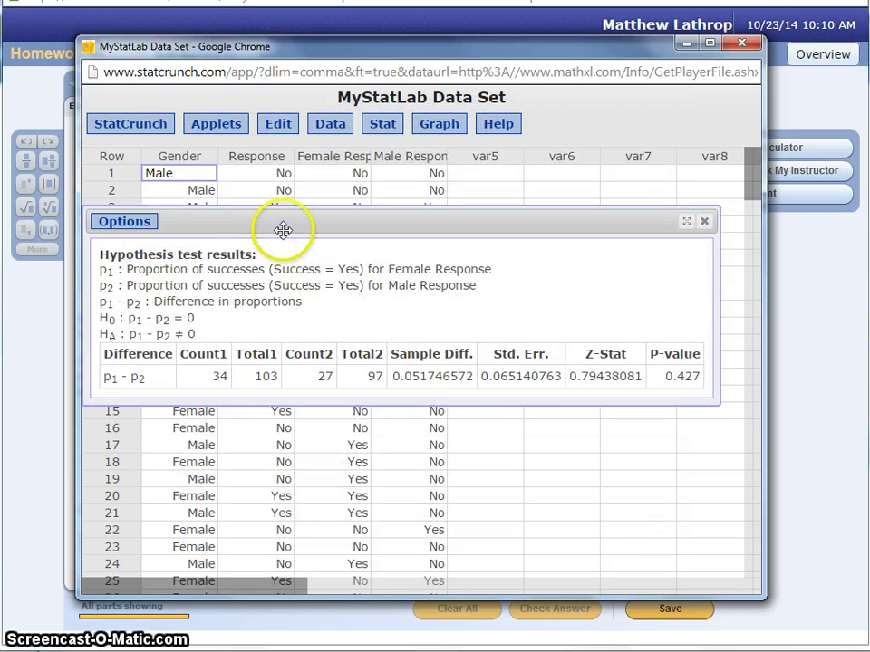
drag(284, 230, 314, 259)
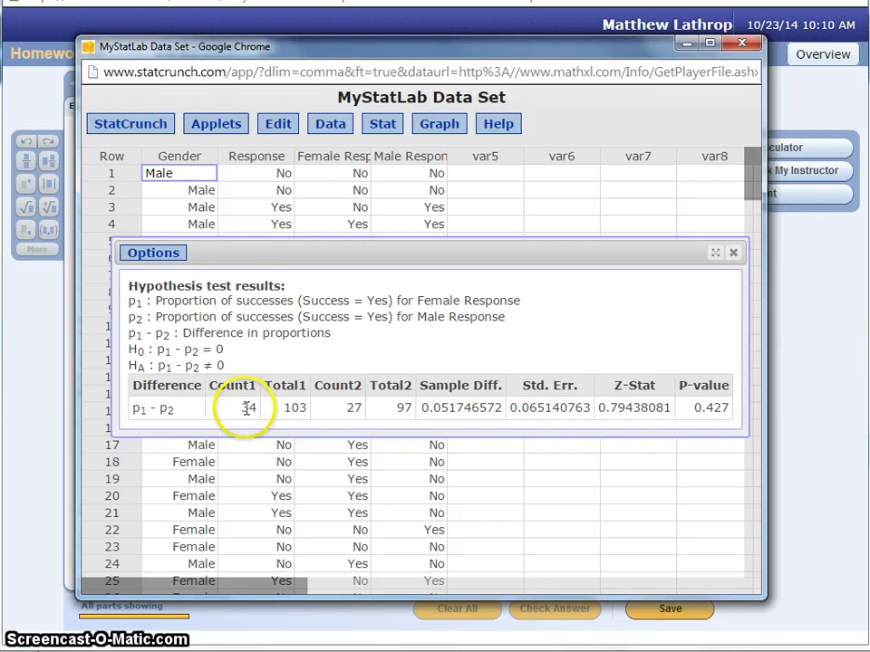
key(alt+Tab)
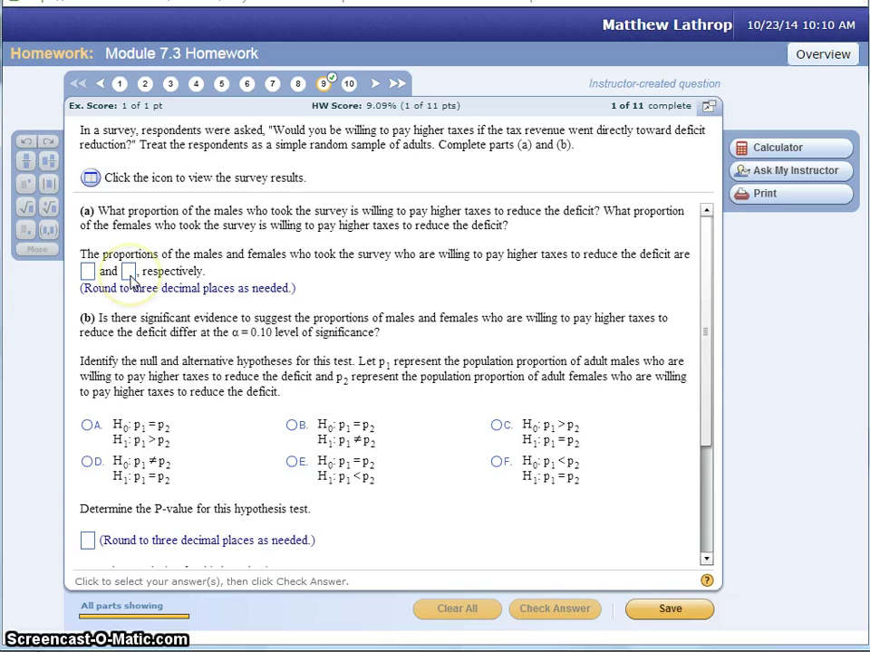
- Bring back the StatCrunch results and highlight the counts 34 of 103 and 27 of 97
key(alt+Tab)
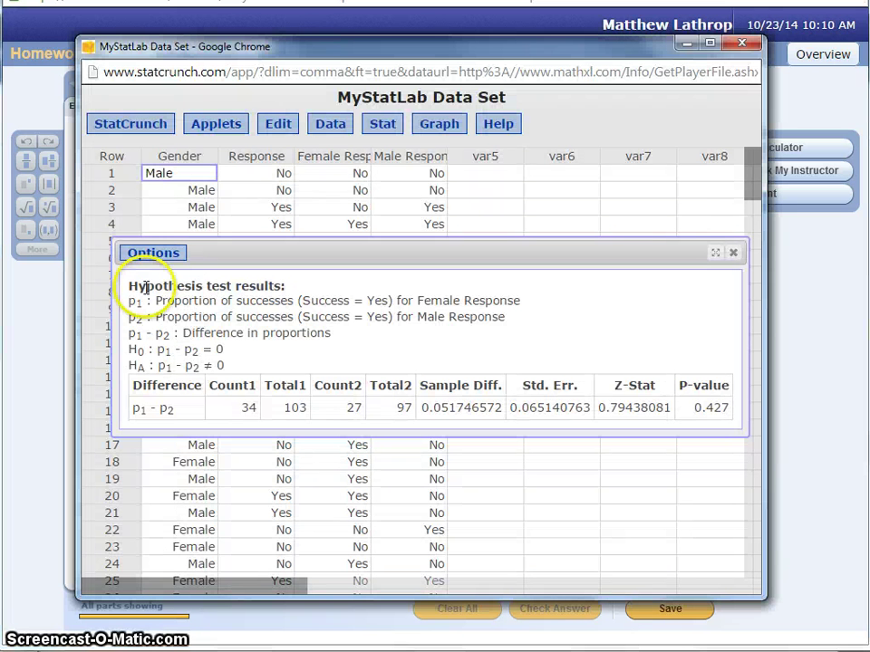
click(215, 385)
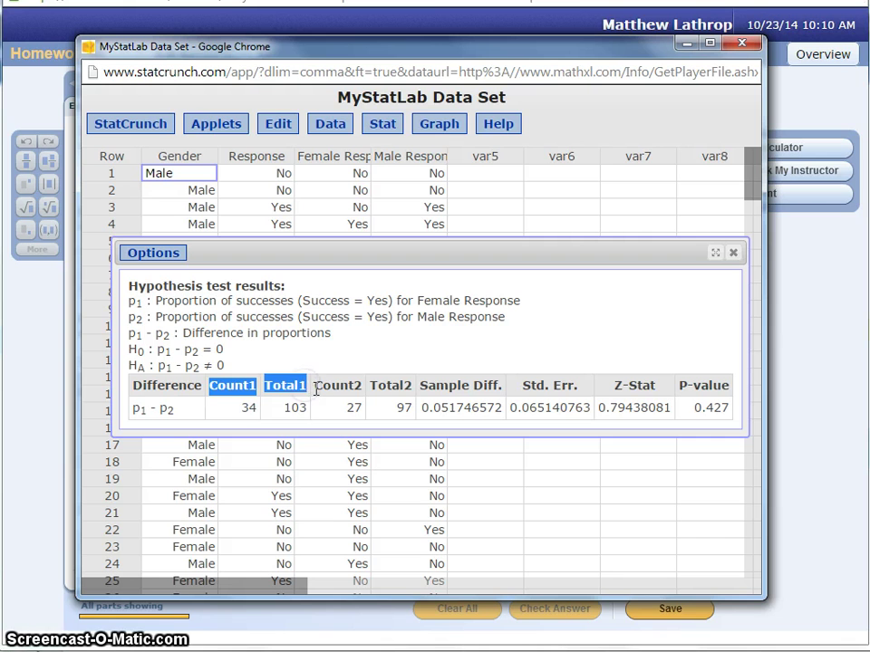
drag(318, 386, 379, 385)
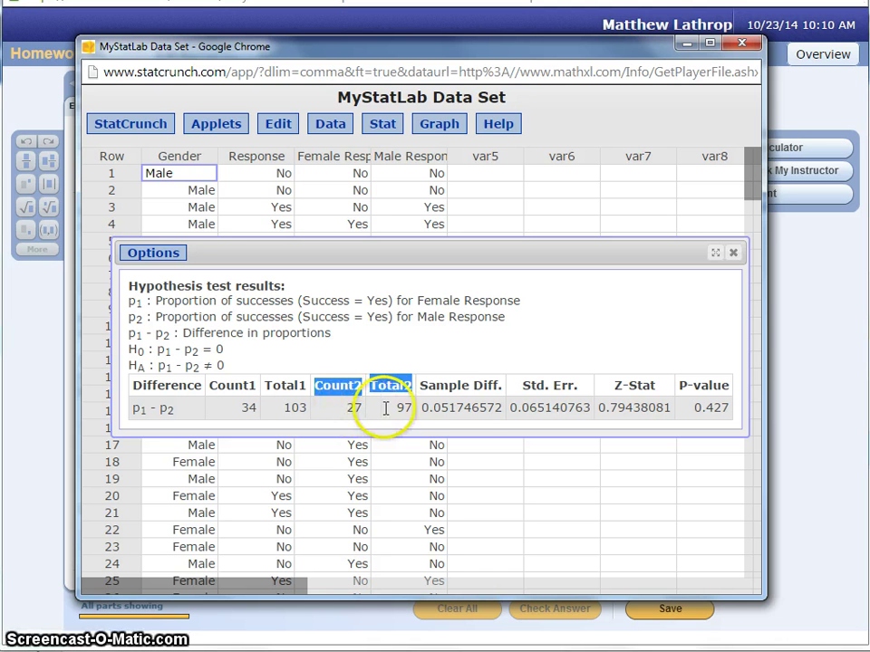
- Compute the male proportion 27 ÷ 97 on the homework calculator
click(772, 213)
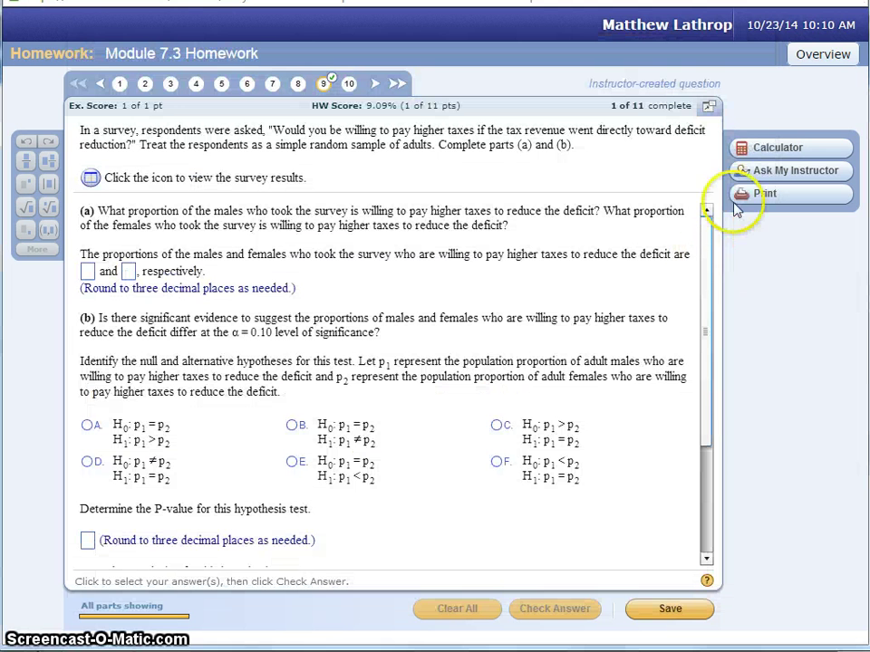
click(745, 151)
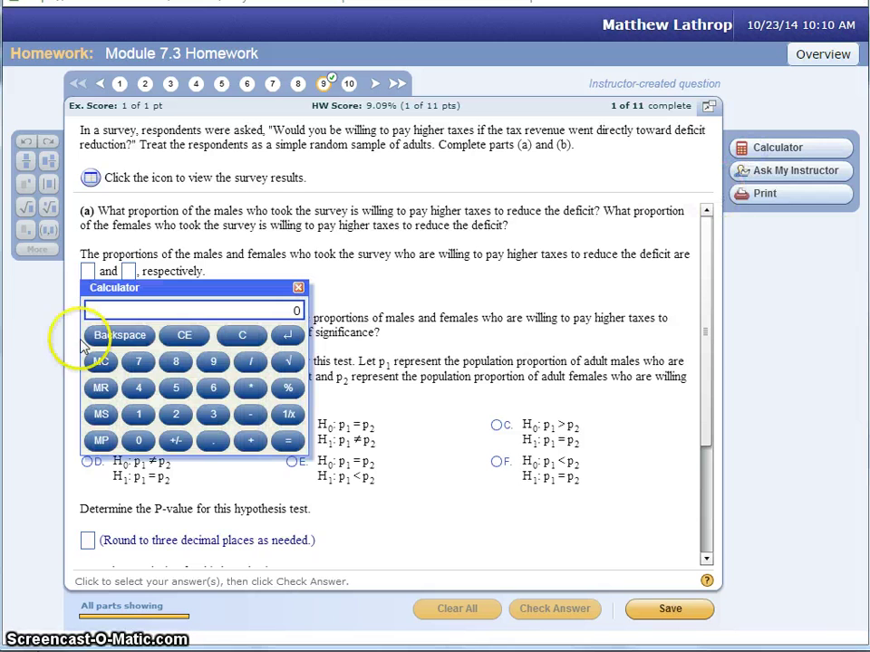
click(176, 414)
click(140, 363)
click(250, 362)
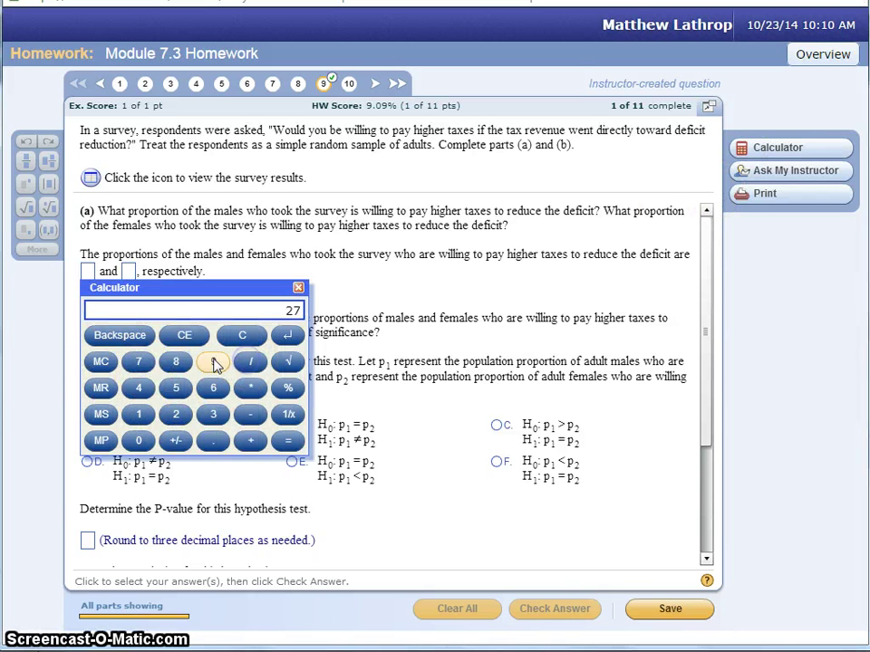
click(213, 362)
click(140, 362)
click(288, 442)
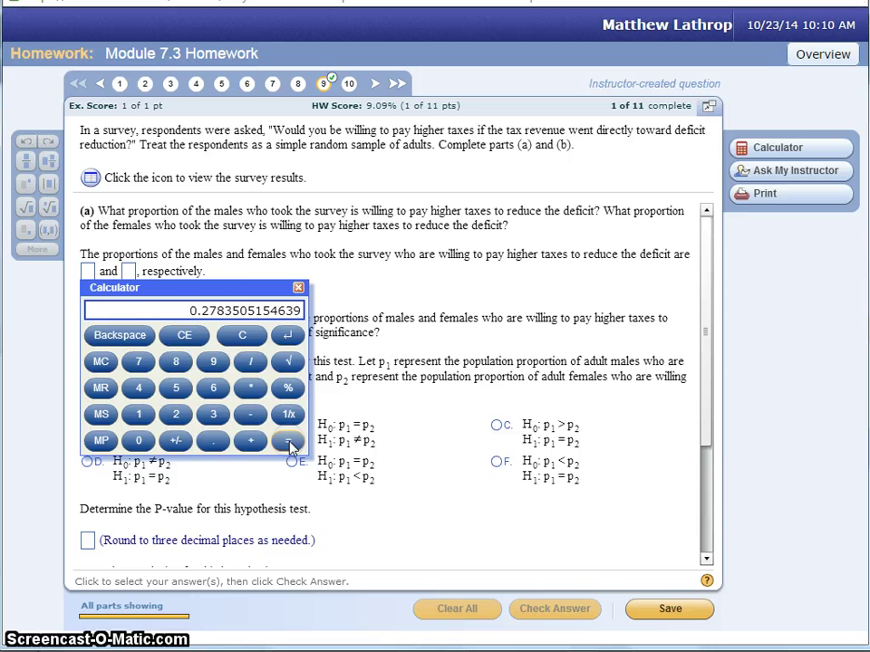
- Enter 0.278 in the first proportion box of part (a)
drag(228, 292, 484, 347)
click(88, 272)
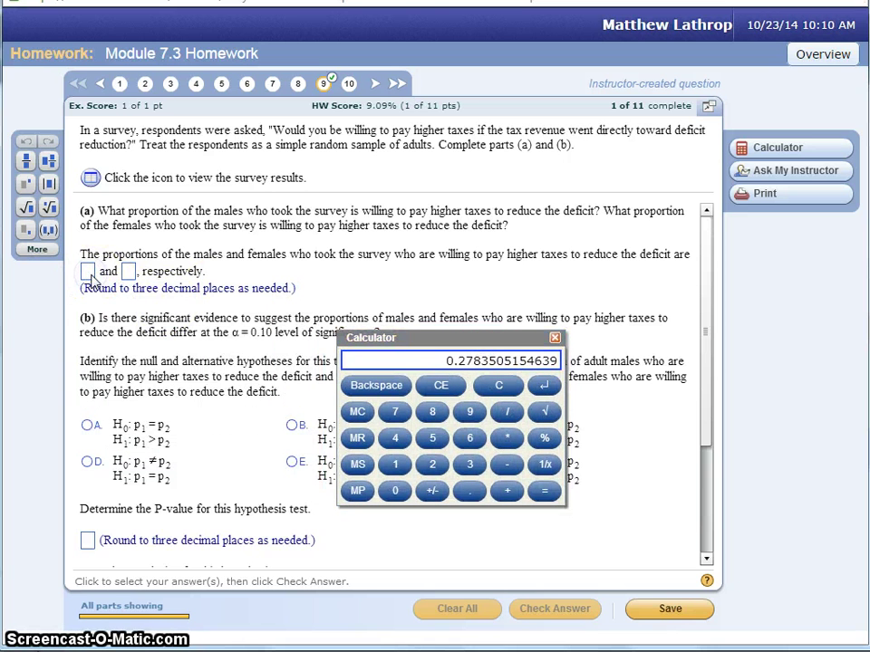
text(0.2)
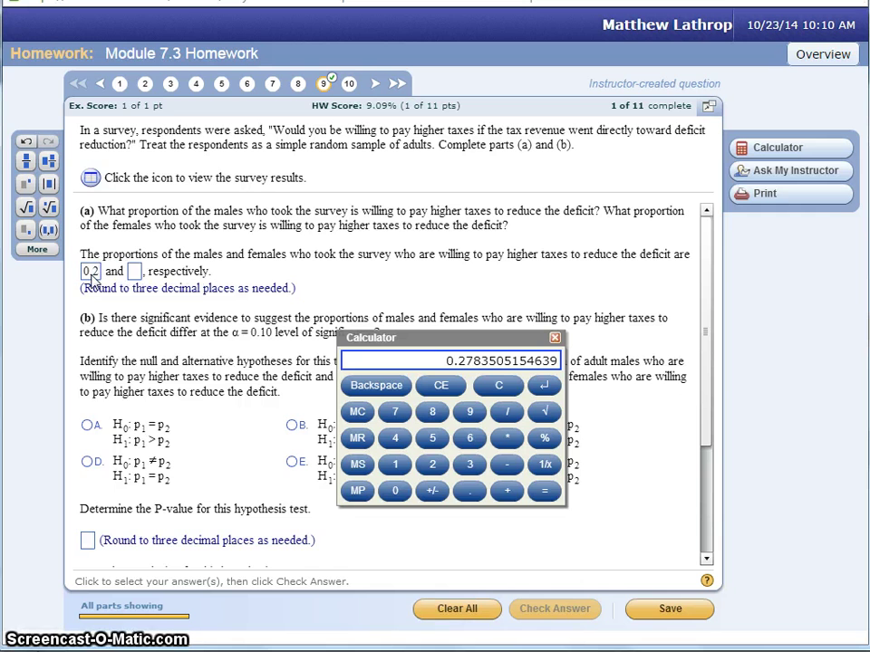
text(78)
- Check the female Count1 and Total1 figures (34 of 103) in the StatCrunch results
key(alt+Tab)
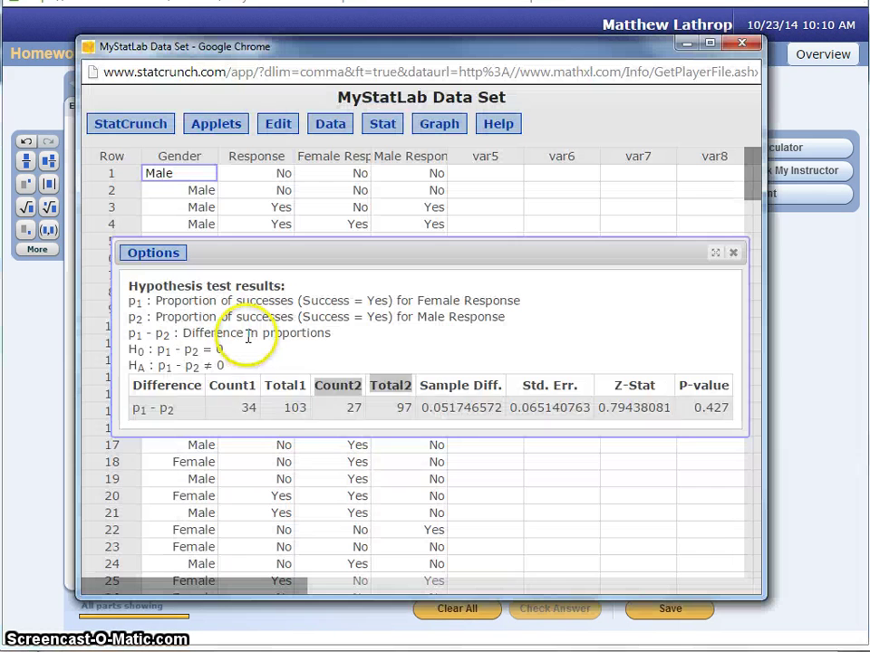
drag(210, 385, 302, 386)
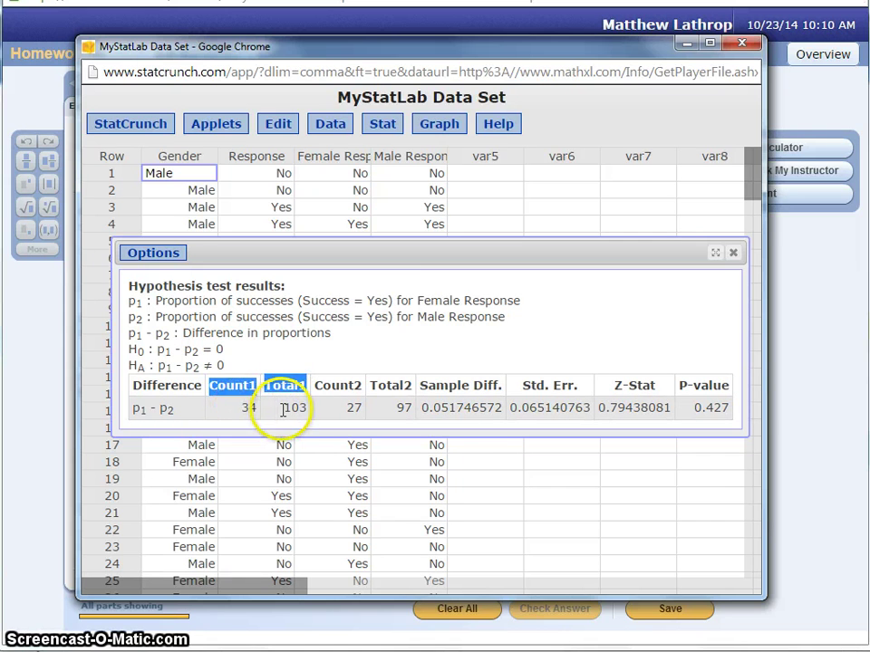
key(alt+Tab)
- Compute 34 ÷ 103 on the calculator and fill 0.330 into the second proportion box
click(395, 438)
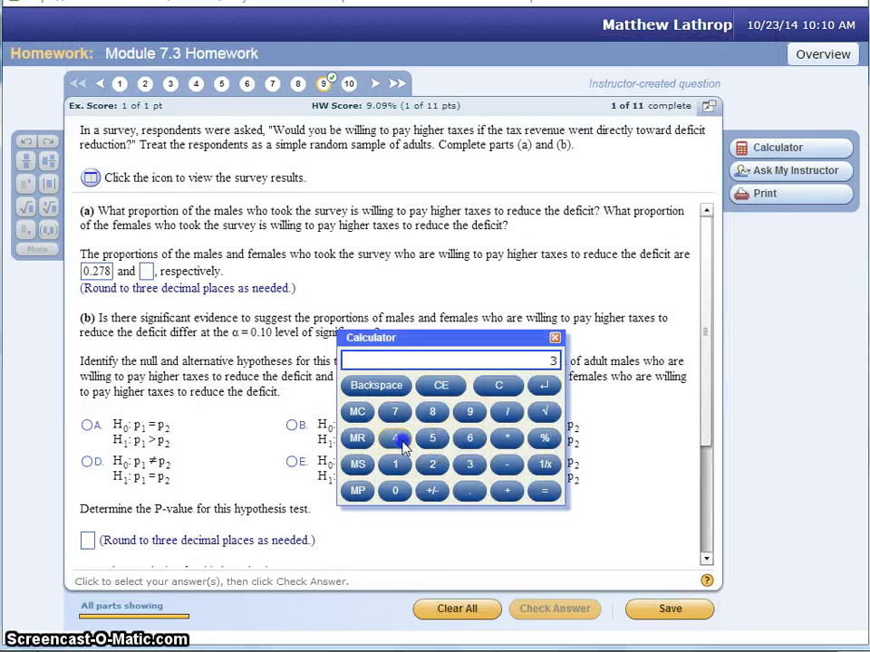
click(506, 411)
click(395, 464)
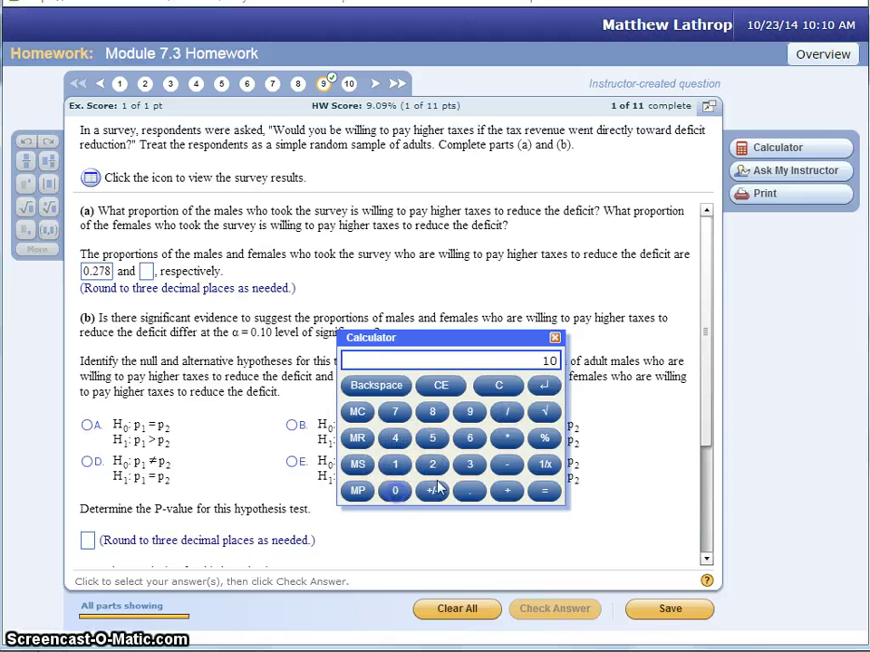
click(543, 385)
click(498, 385)
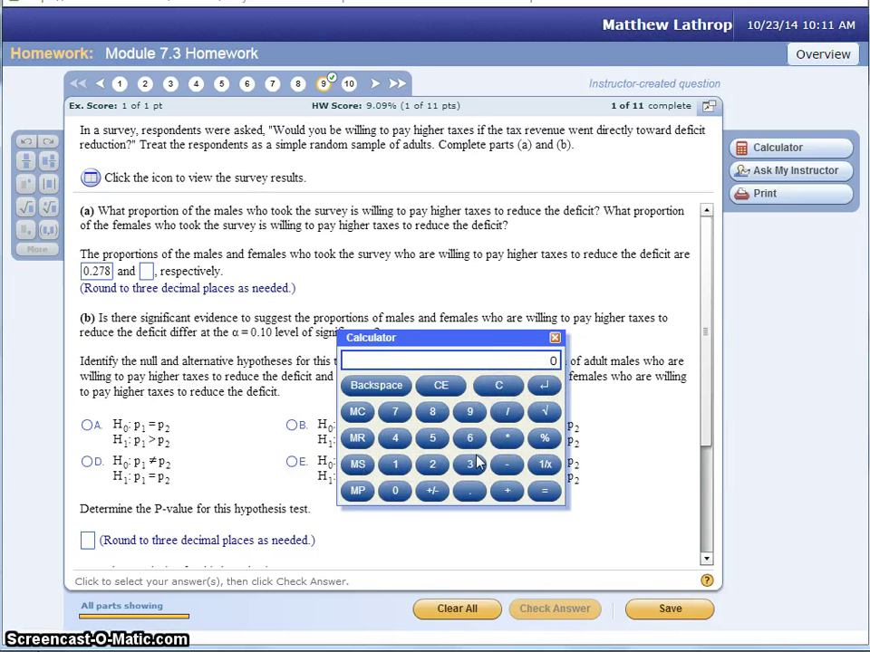
click(469, 464)
click(395, 438)
click(507, 411)
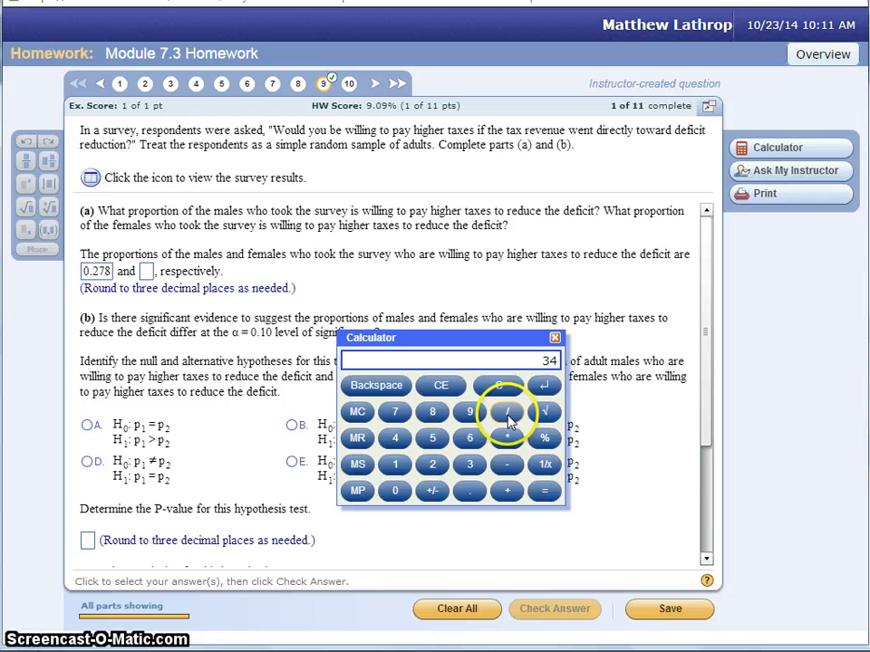
click(395, 464)
click(395, 490)
click(469, 464)
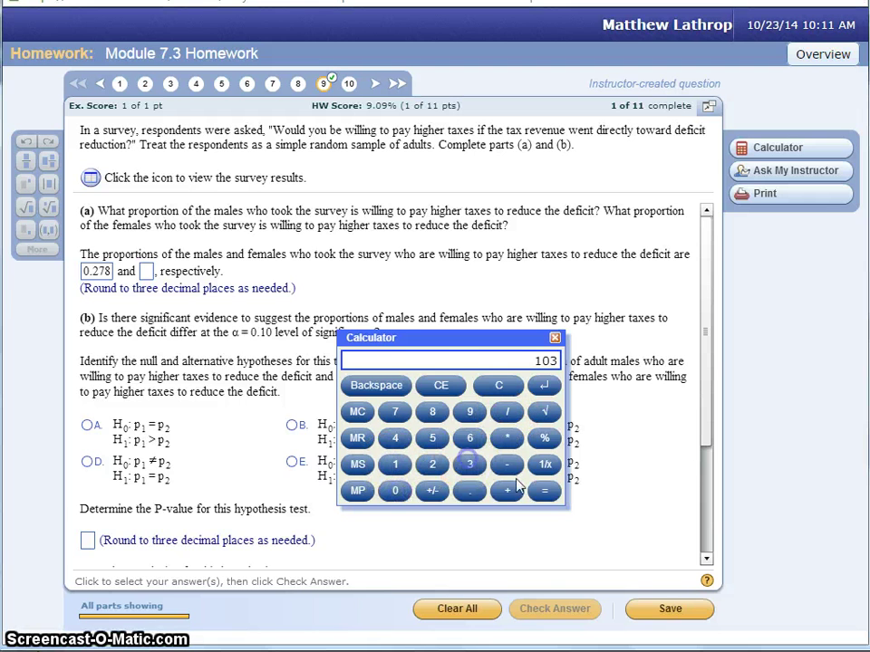
click(543, 491)
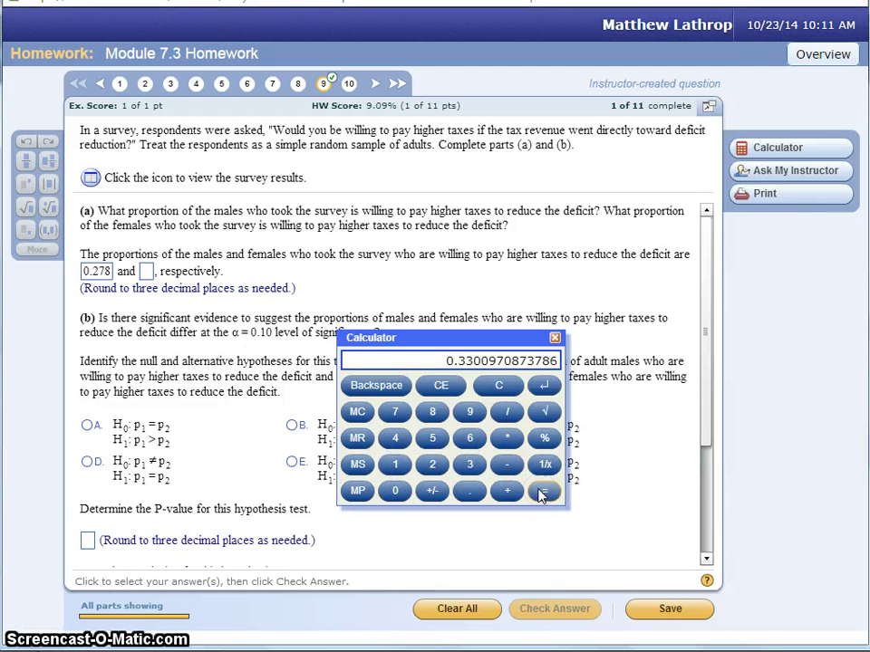
click(145, 272)
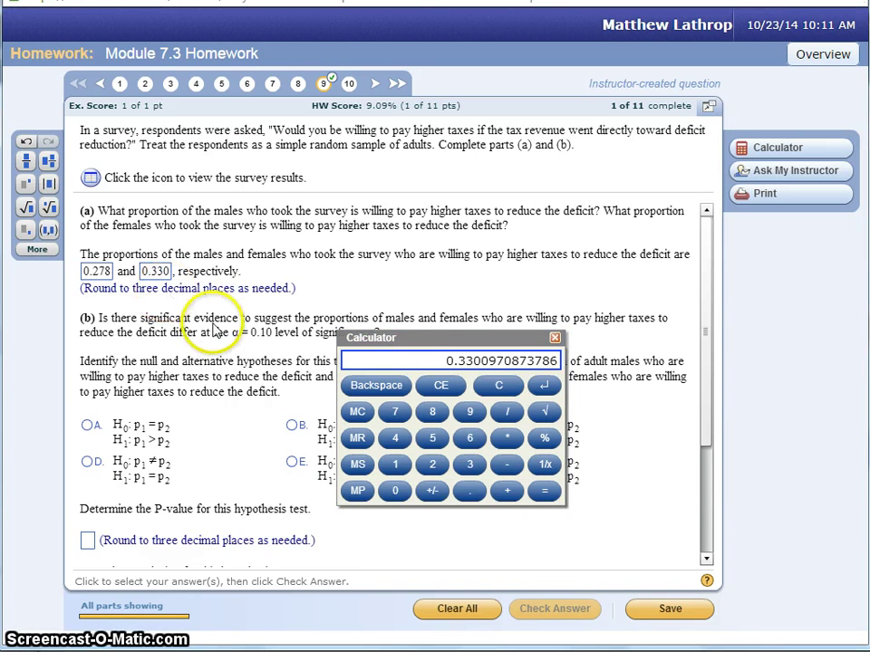
- Choose the hypotheses H0: p1 = p2 versus H1: p1 ≠ p2
click(554, 337)
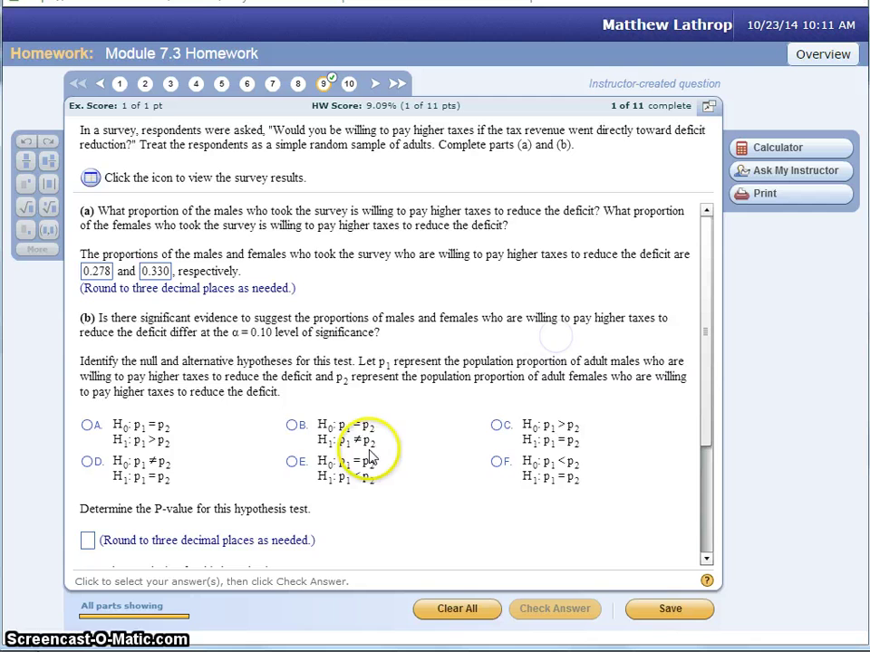
click(292, 426)
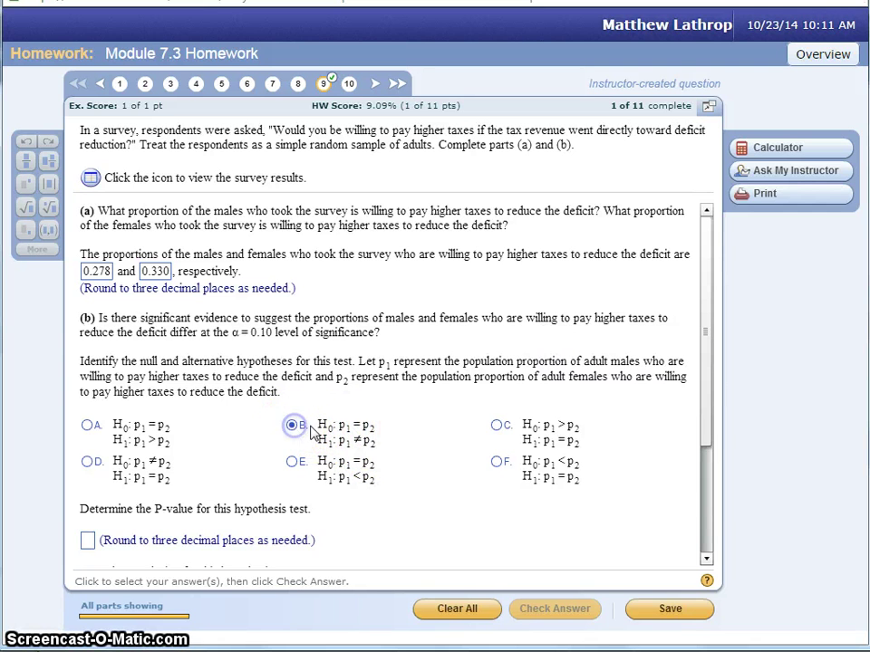
drag(709, 362, 704, 477)
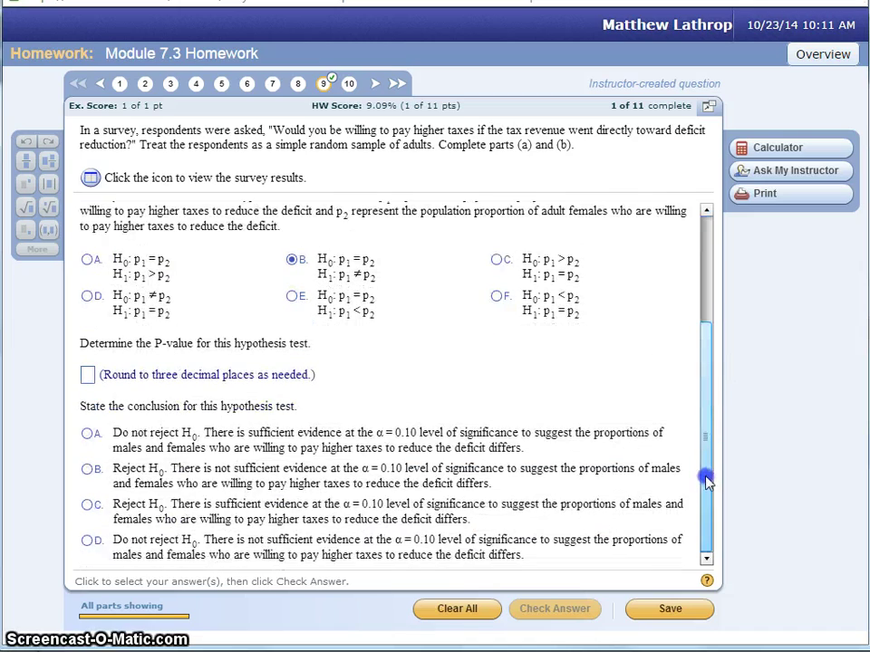
- Look up the P-value in StatCrunch and enter 0.427 in the P-value box
key(alt+Tab)
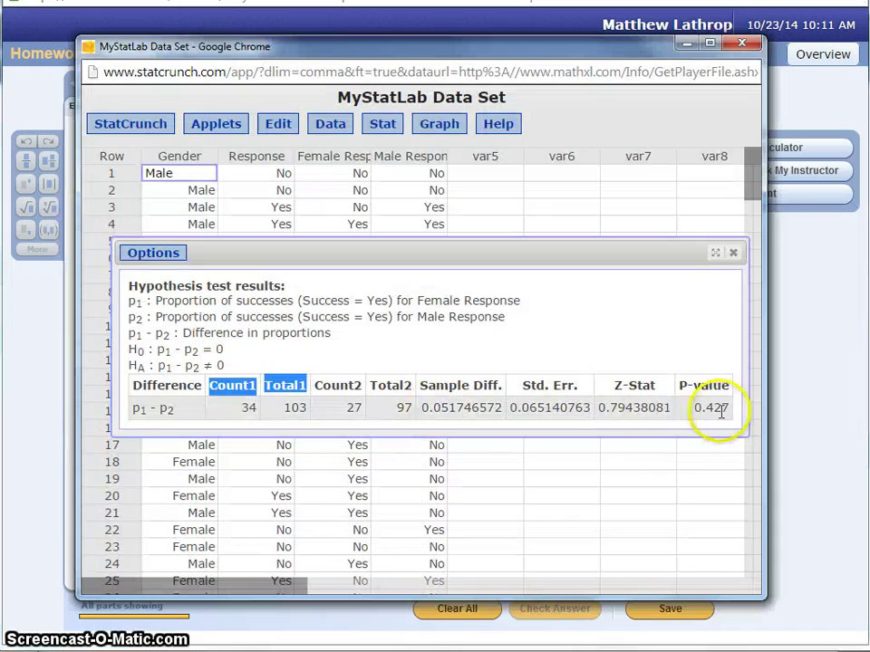
key(alt+Tab)
click(89, 375)
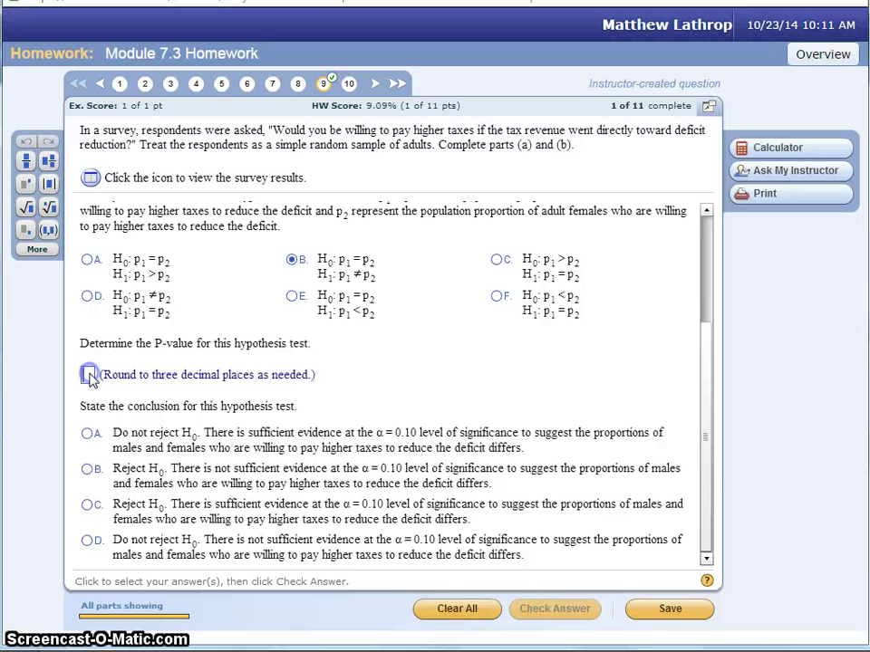
text(0.427)
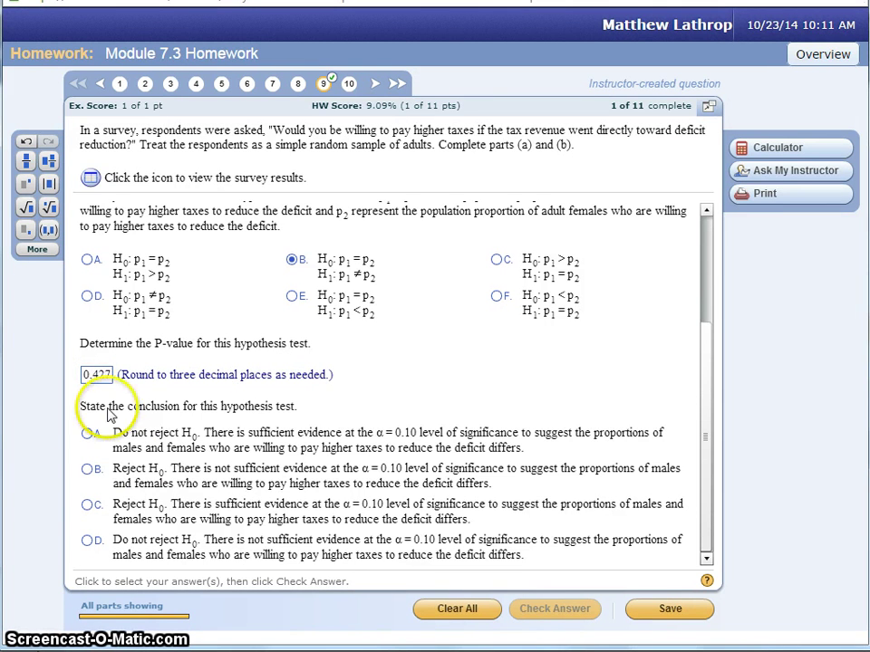
- Choose conclusion D, 'Do not reject H0, not sufficient evidence', submit, and acknowledge the Excellent! message
click(115, 441)
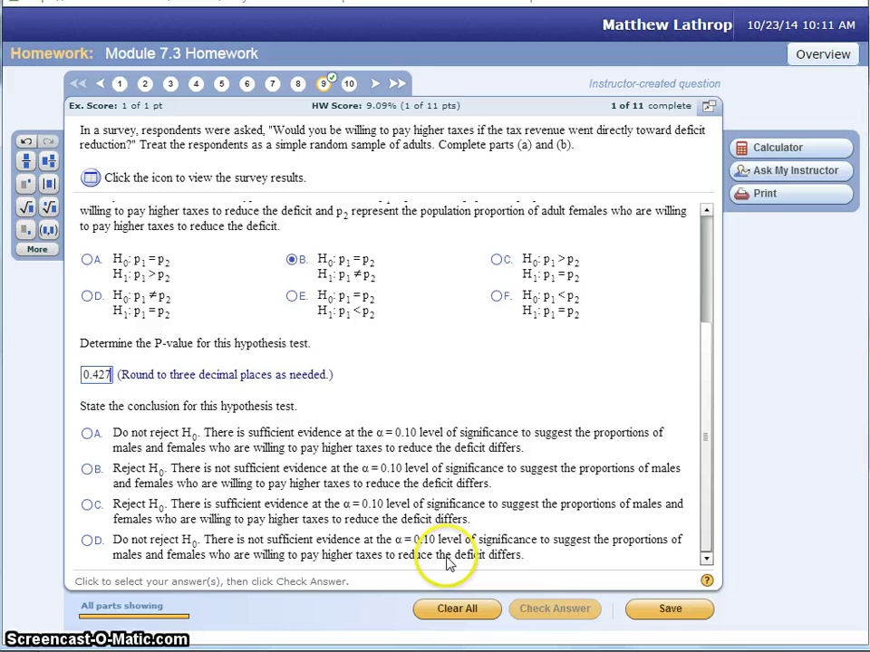
click(87, 540)
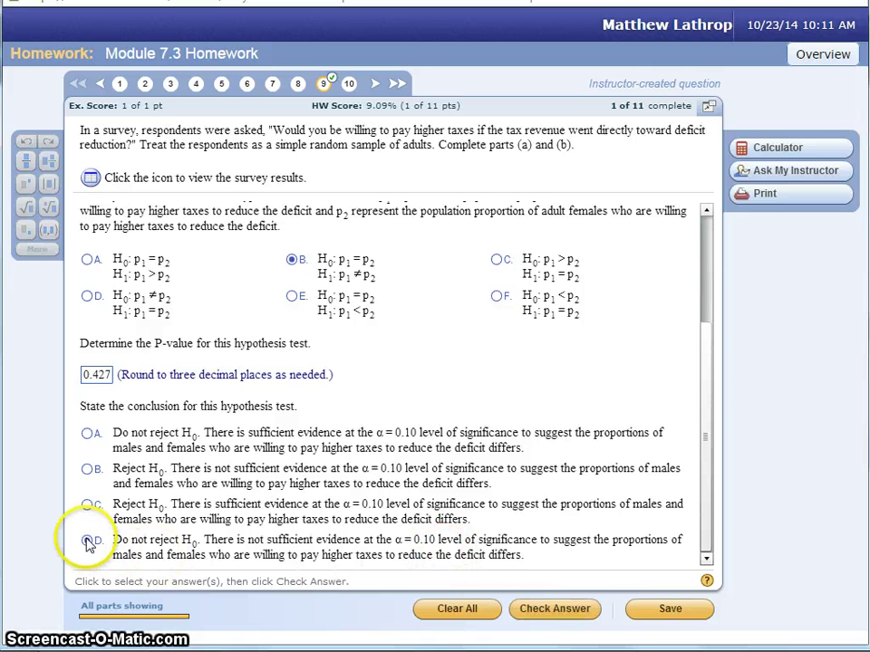
click(538, 610)
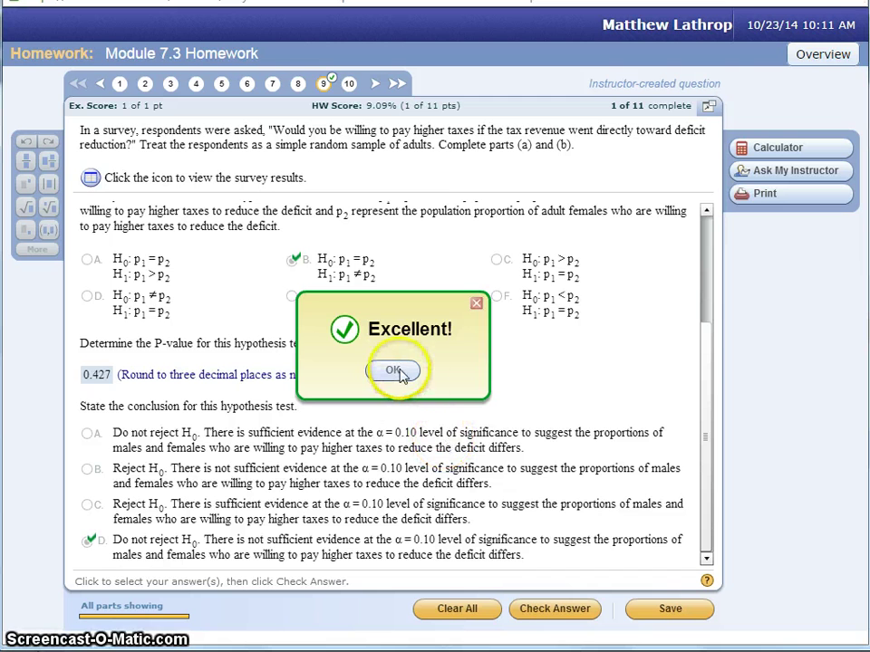
click(392, 371)
scroll(702, 290, up, 1)
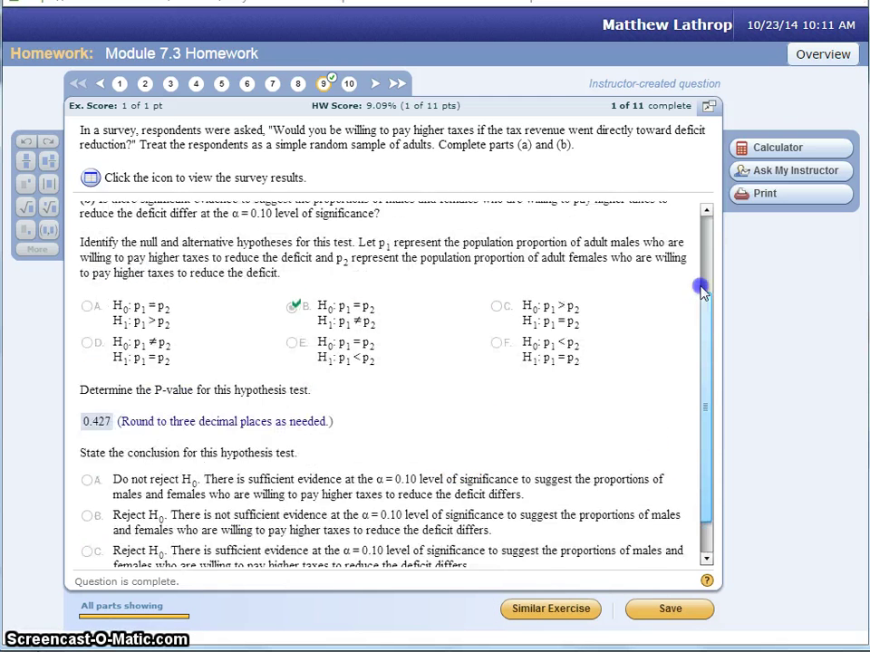
drag(702, 290, 705, 219)
- Close StatCrunch's hypothesis test results, then view Data > Arrange without splitting anything
key(alt+Tab)
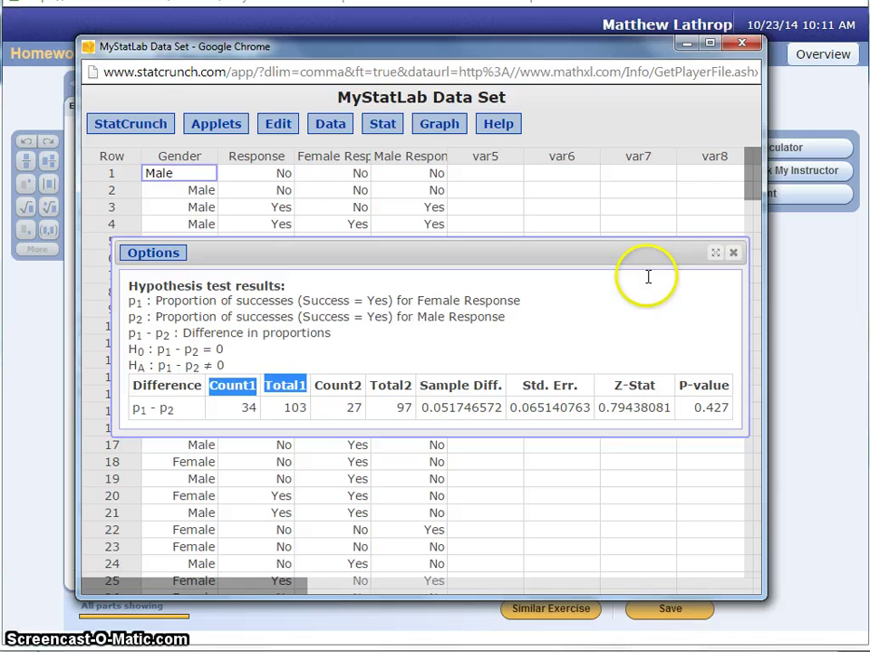
click(732, 253)
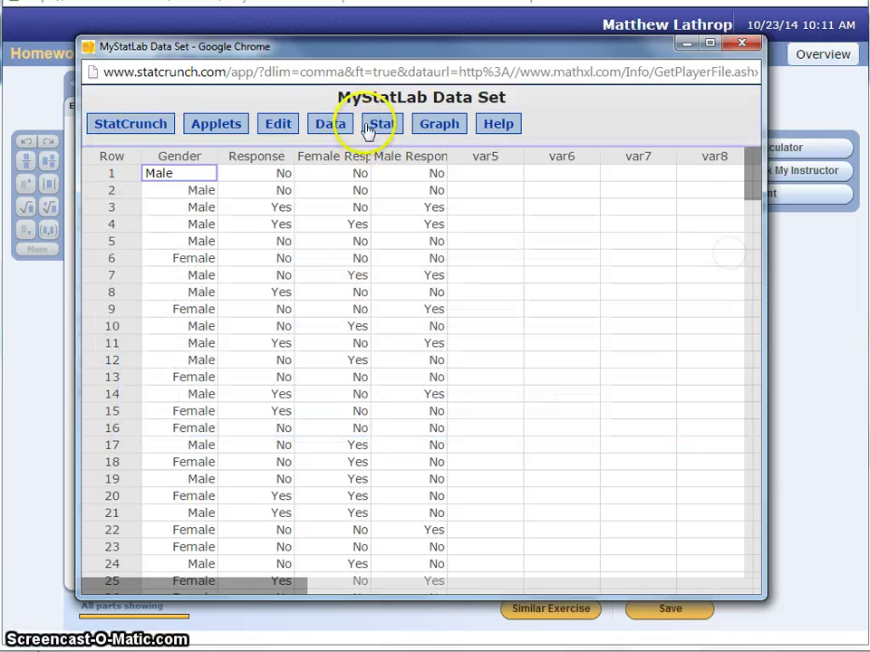
click(338, 124)
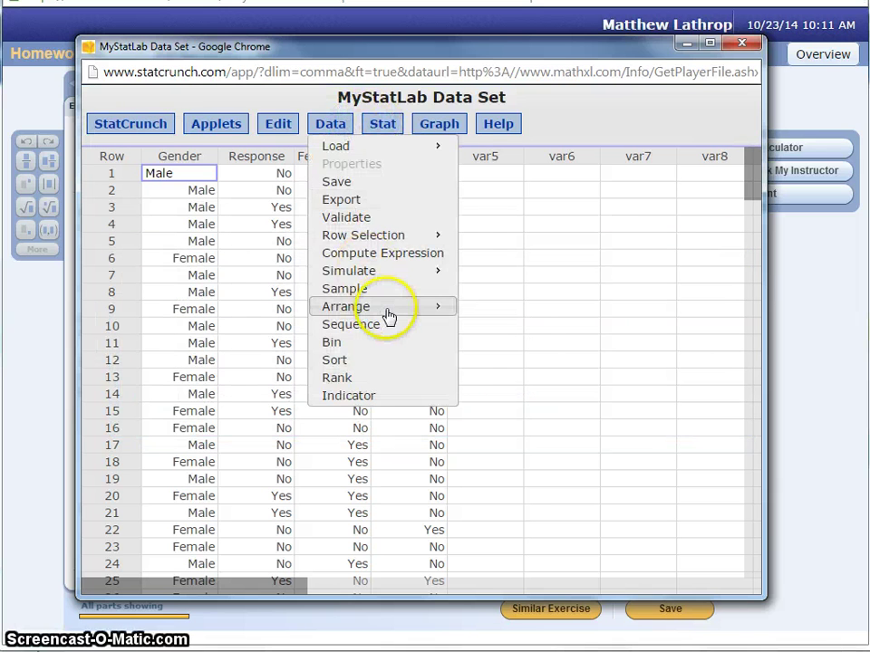
mouse_move(388, 315)
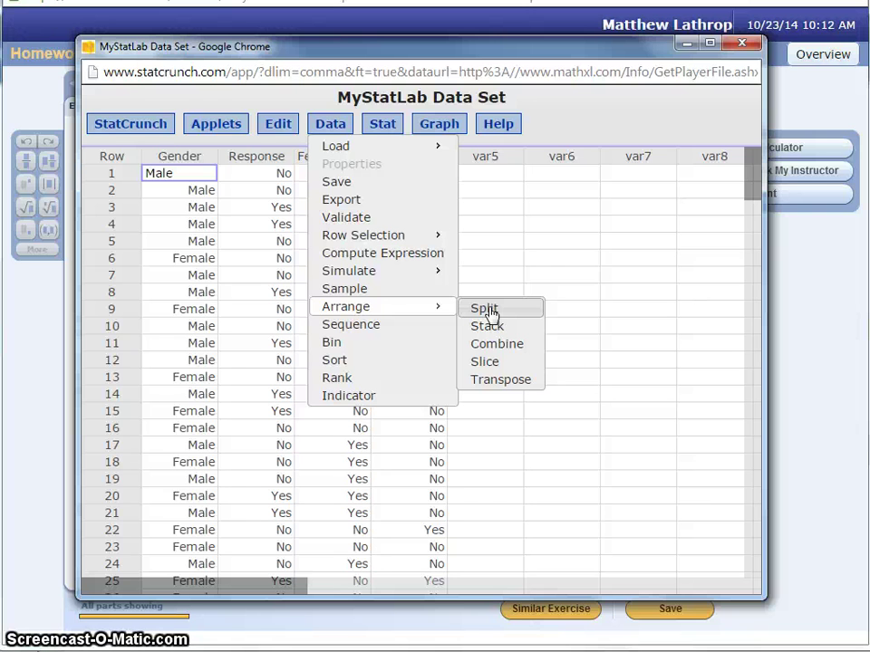
click(489, 276)
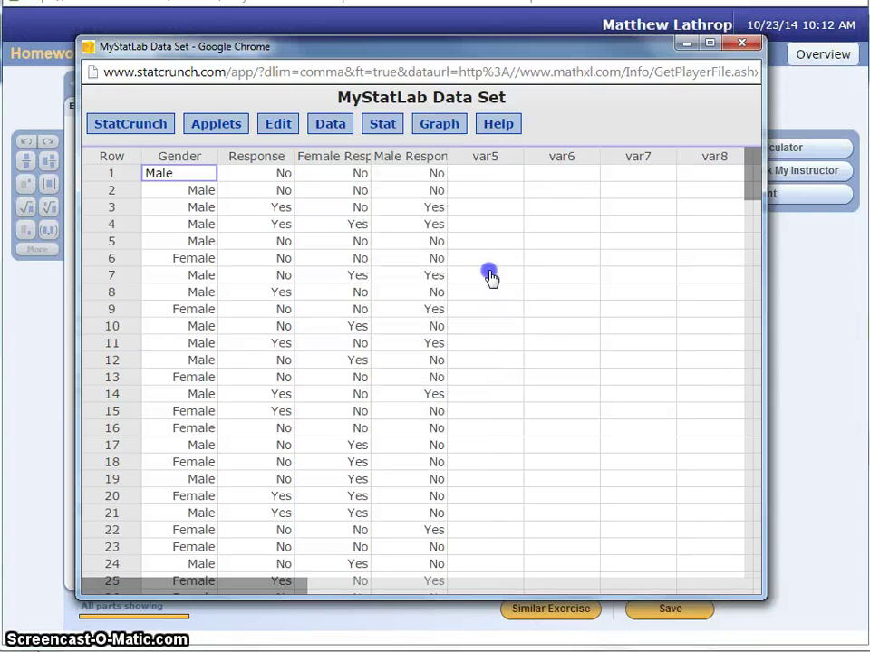